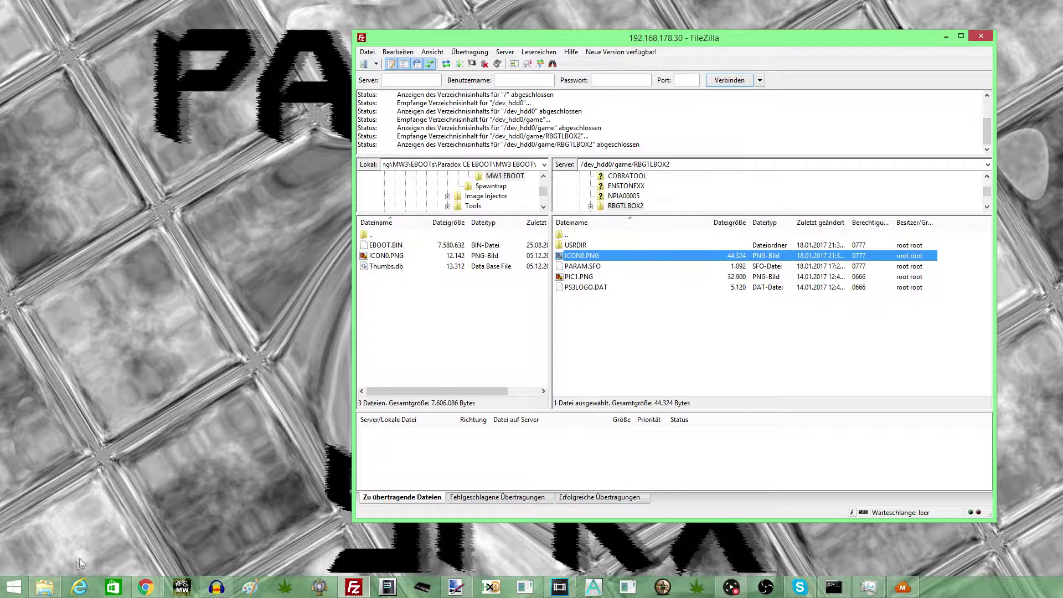
Step: Download ICON0.PNG from the server's RBGTLBOX2 folder into the local Tutorial folder and preview the image
click(581, 258)
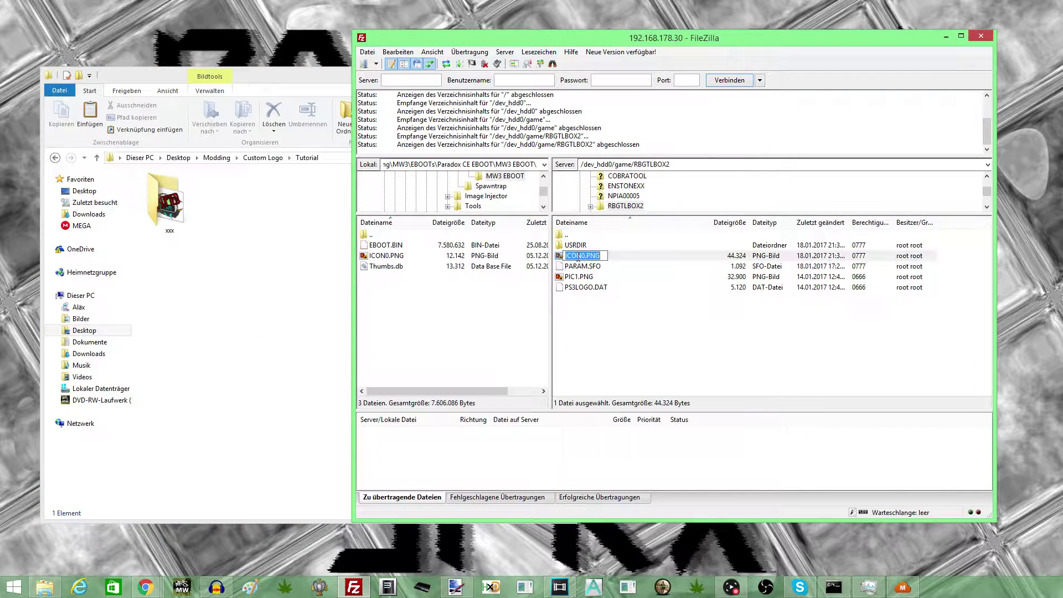
drag(577, 257, 284, 277)
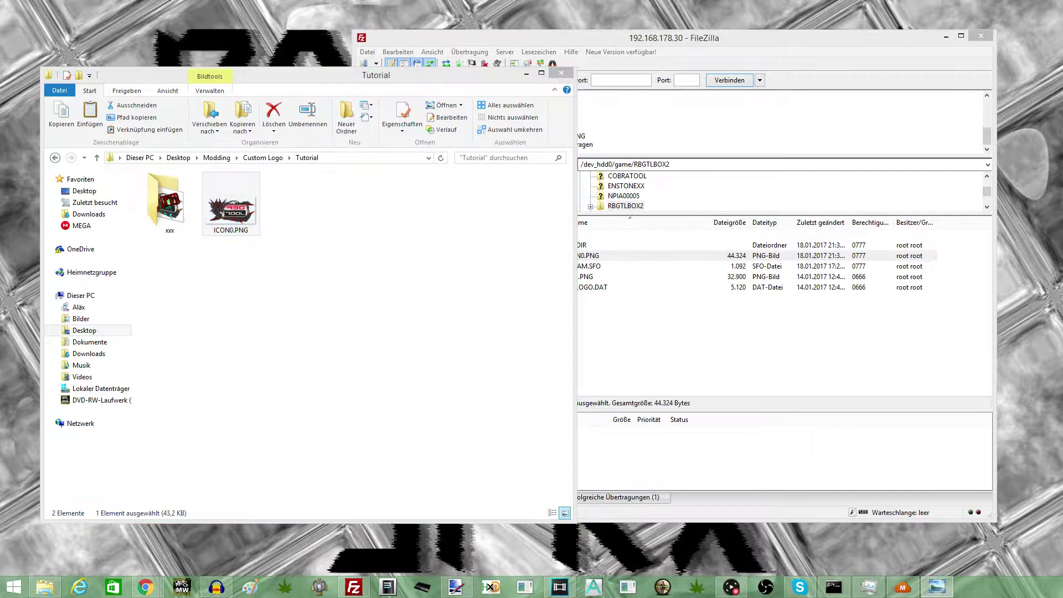
key(Return)
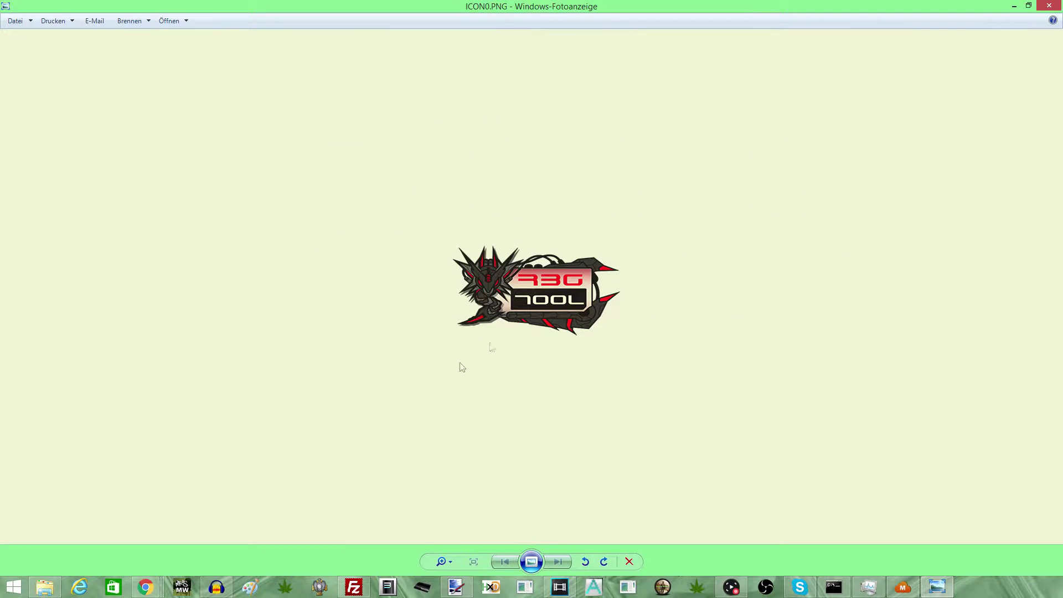
click(1049, 5)
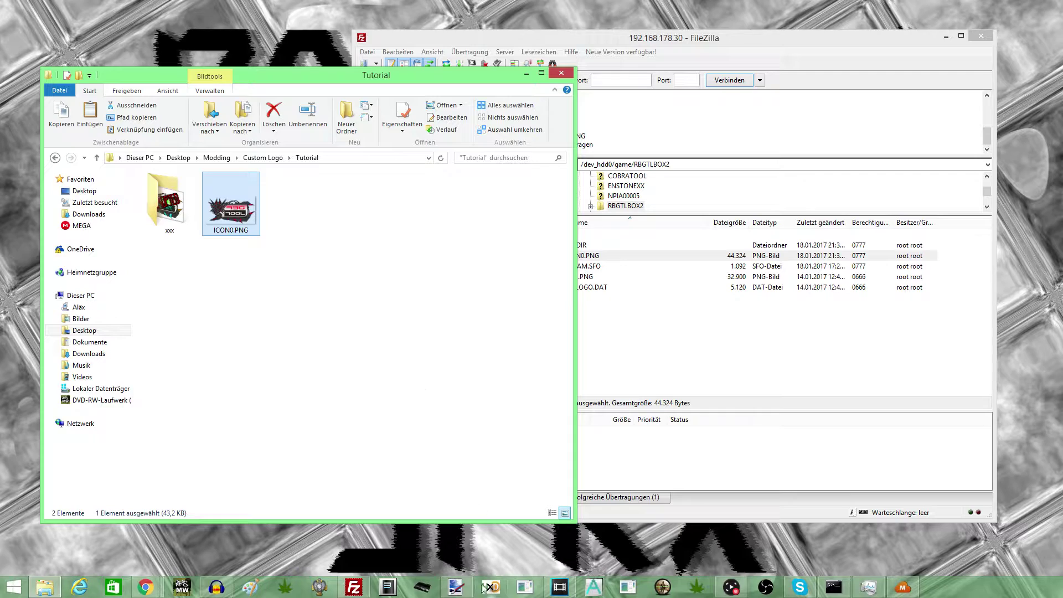
Step: Open the downloaded ICON0.PNG in paint.net, maximize the window and enlarge the view to 200%
right_click(456, 584)
click(450, 565)
click(456, 583)
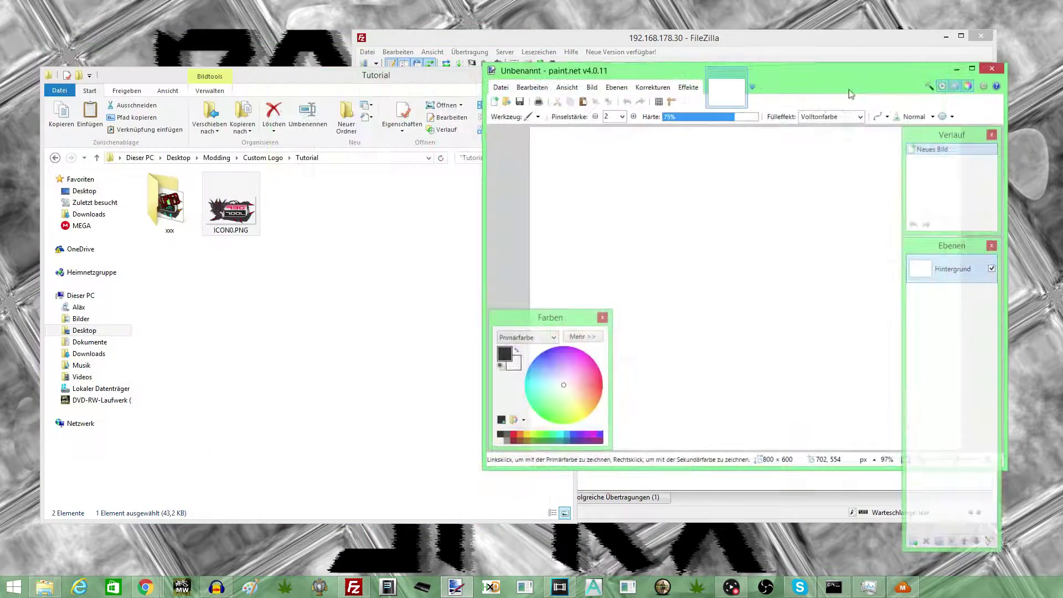
drag(848, 90, 753, 116)
drag(231, 207, 667, 346)
click(626, 302)
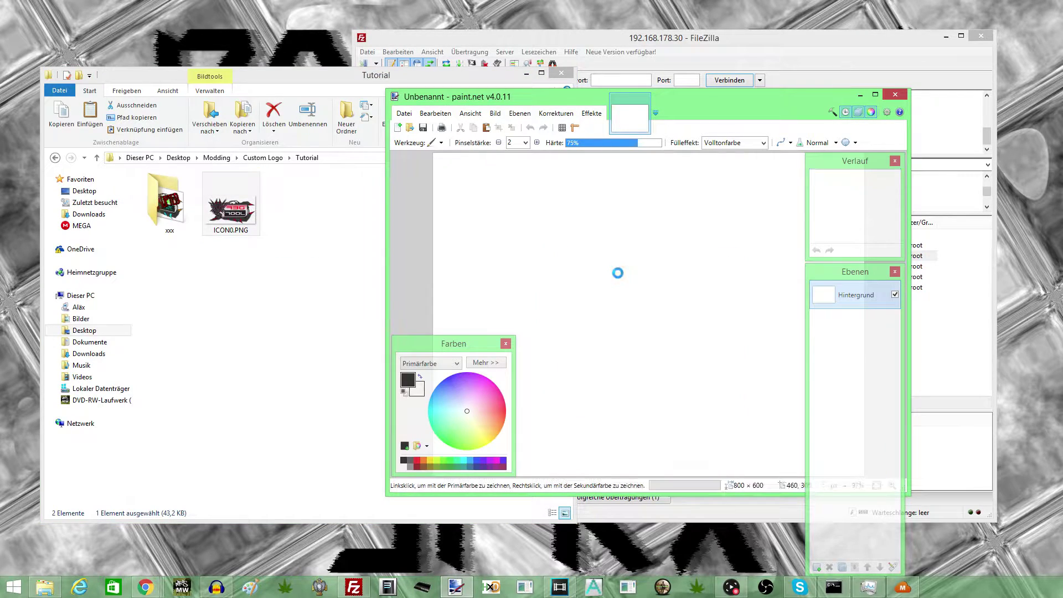
drag(700, 109, 565, 0)
drag(1015, 569, 1021, 571)
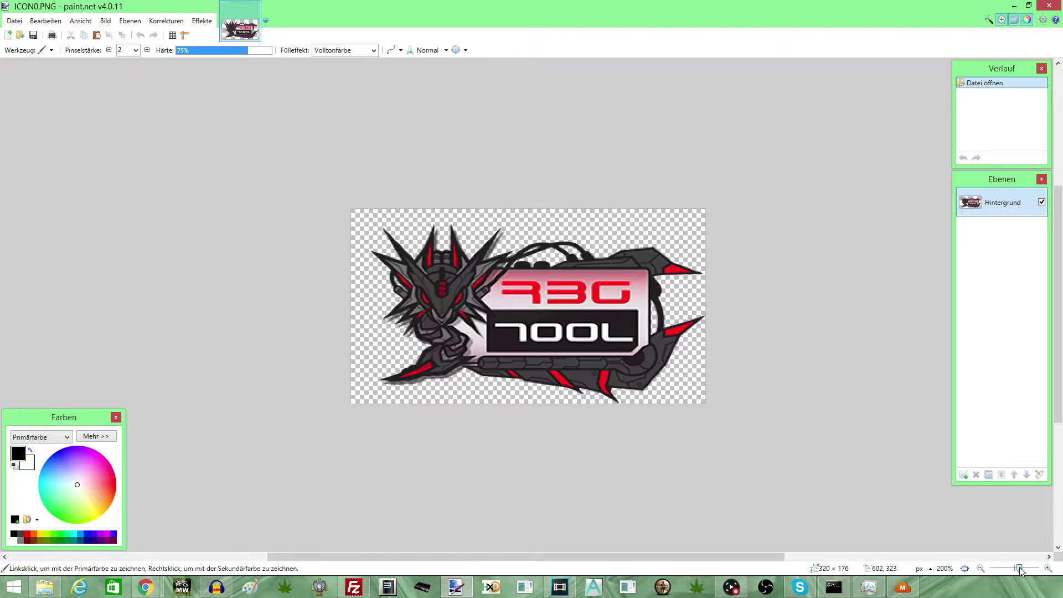
Step: Make a rectangular selection of about 129 × 28 px around the TOOL lettering on the dark plate
click(45, 50)
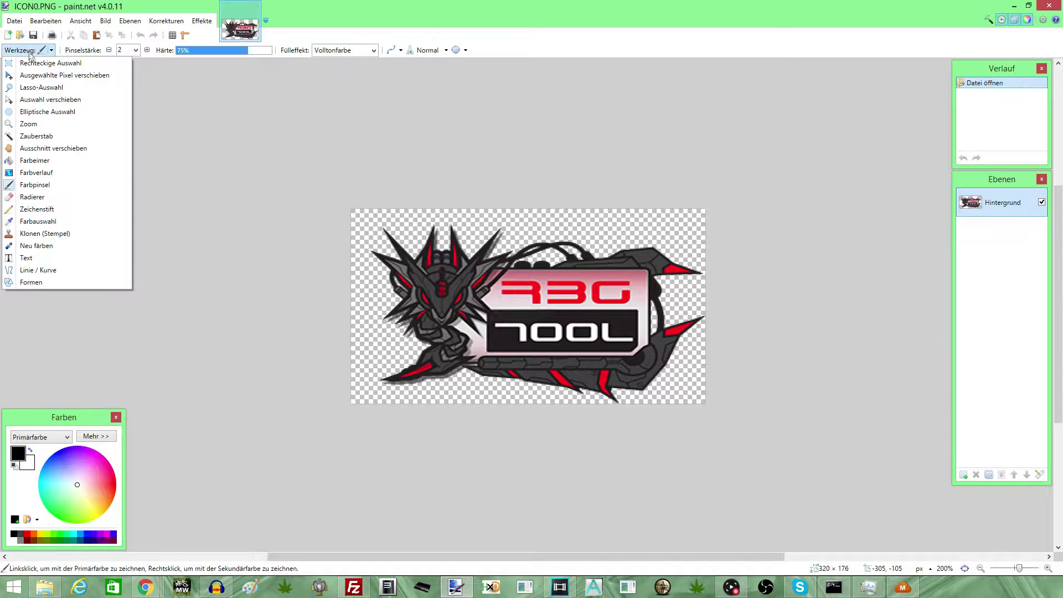
click(41, 64)
drag(493, 317, 637, 349)
Step: Sample the plate's dark colour and fill the TOOL letters with it until the lettering is covered
click(34, 51)
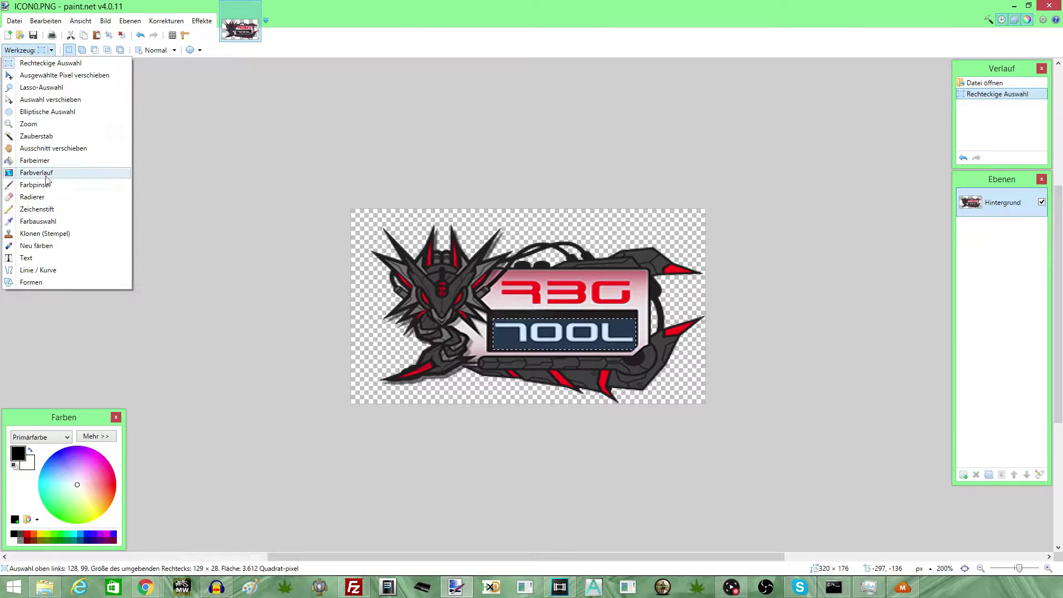
click(45, 220)
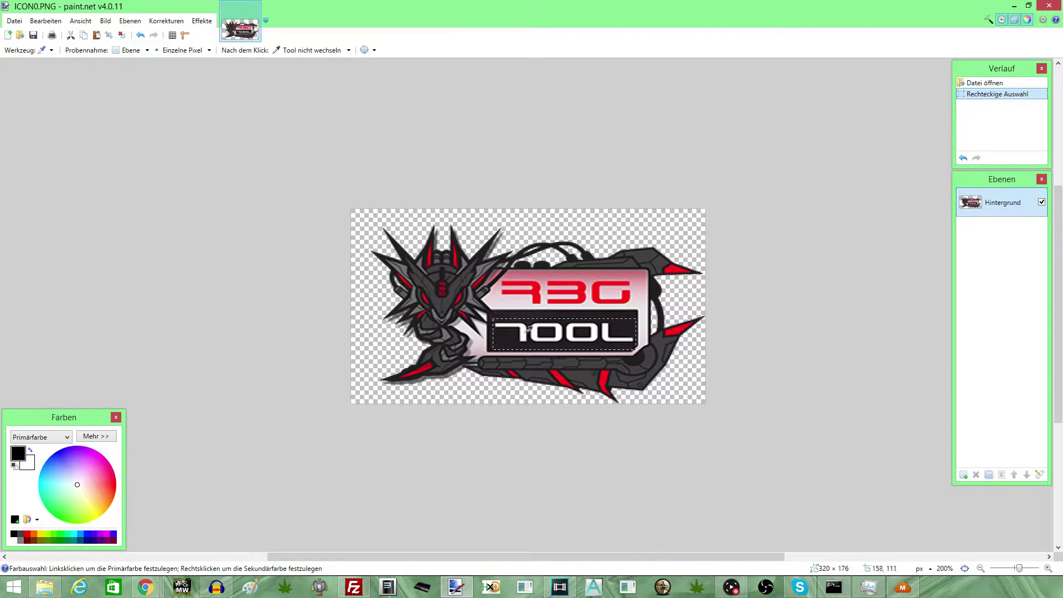
click(43, 50)
click(44, 161)
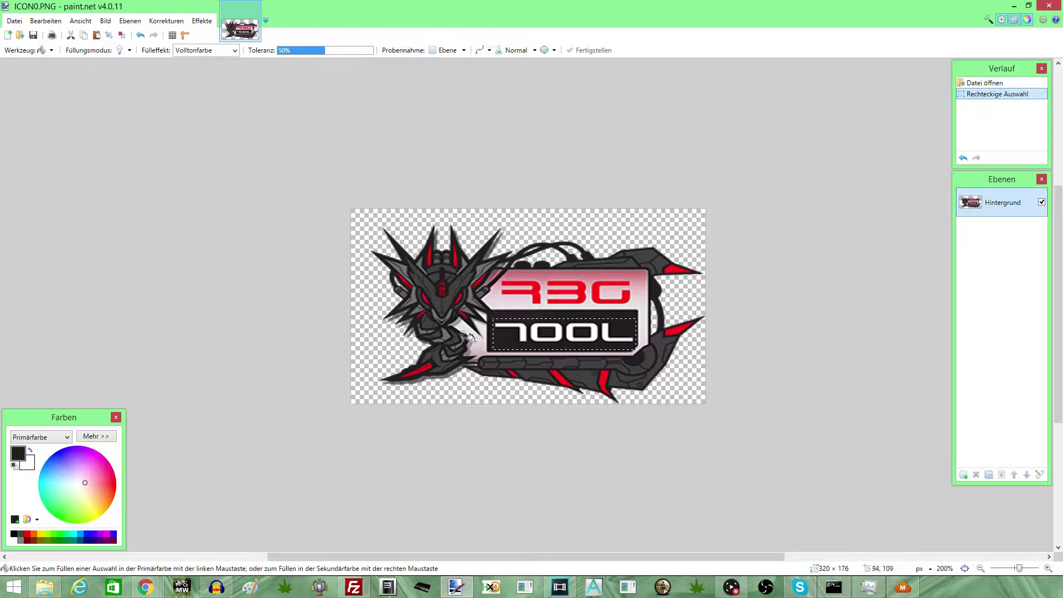
click(530, 339)
click(545, 333)
click(557, 335)
click(570, 345)
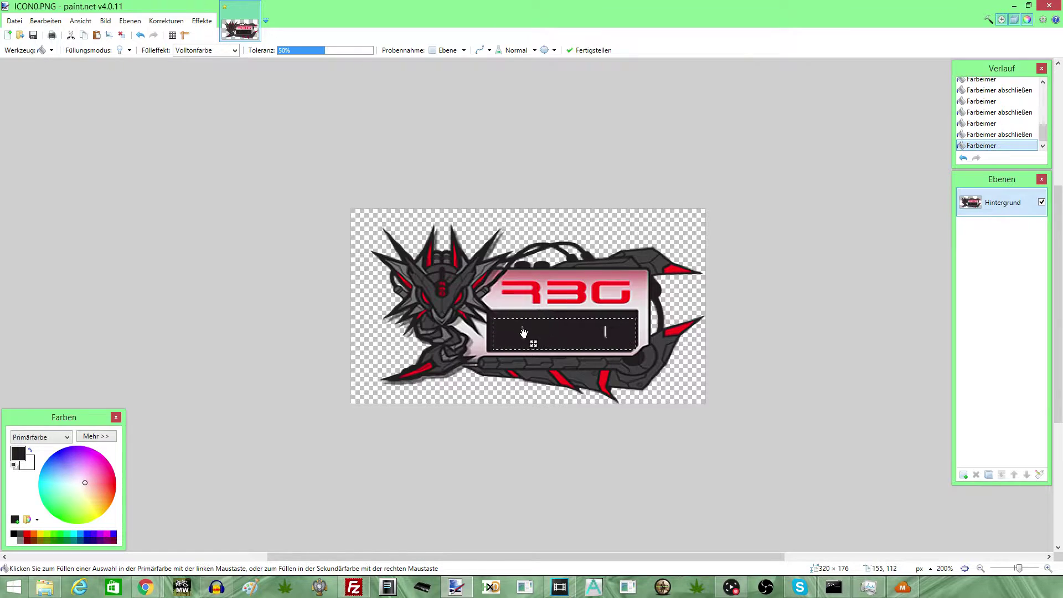
click(606, 332)
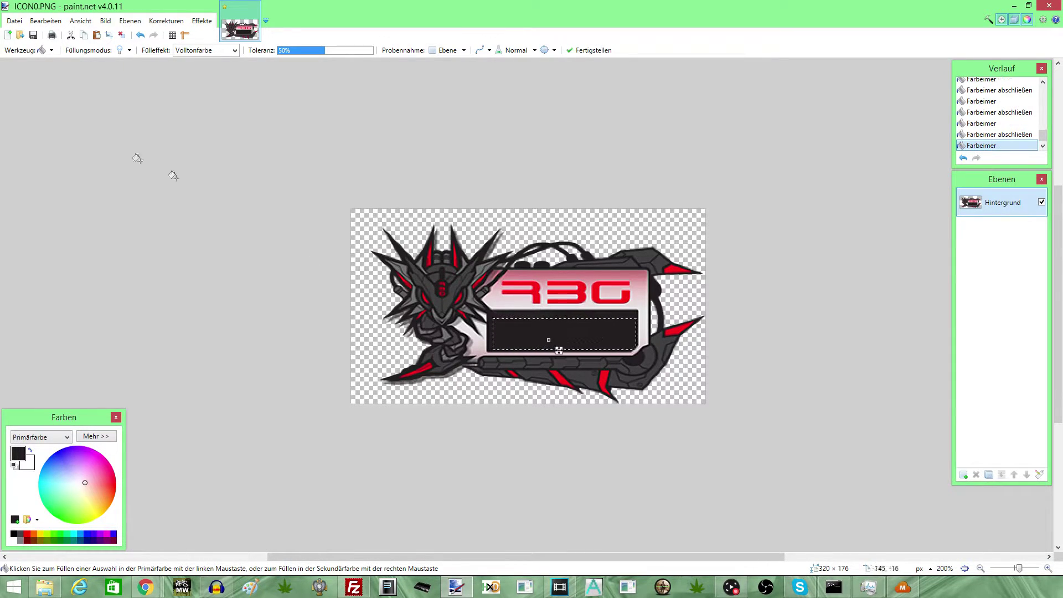
Step: Select the logo's dragon head with a full-height rectangle of about 135 × 176 px from the image's left edge
click(44, 50)
click(34, 60)
drag(351, 209, 486, 416)
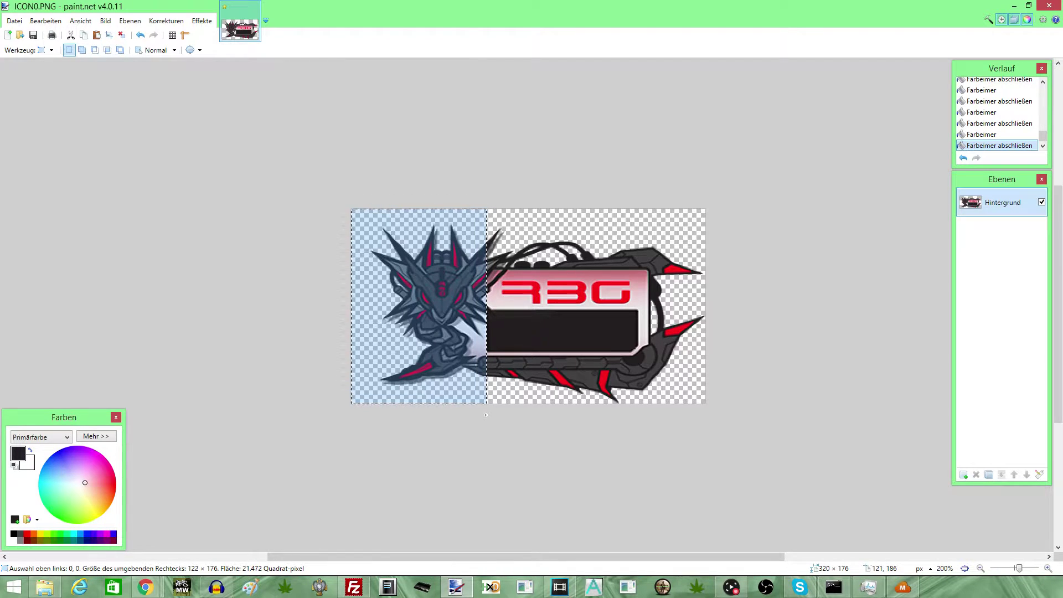
drag(486, 415, 486, 415)
drag(284, 95, 486, 439)
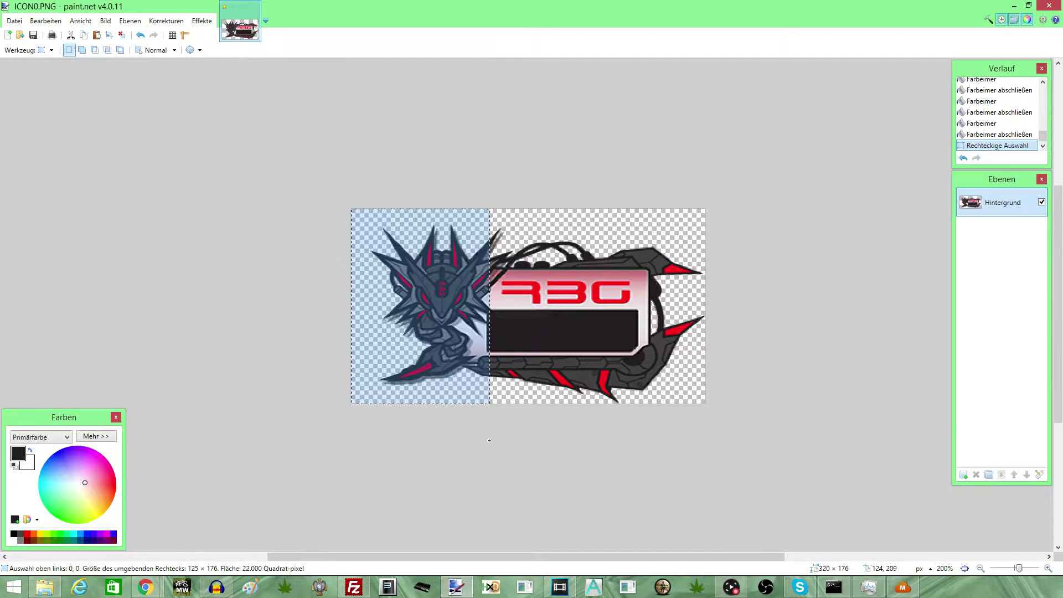
drag(508, 441, 508, 441)
drag(314, 145, 500, 434)
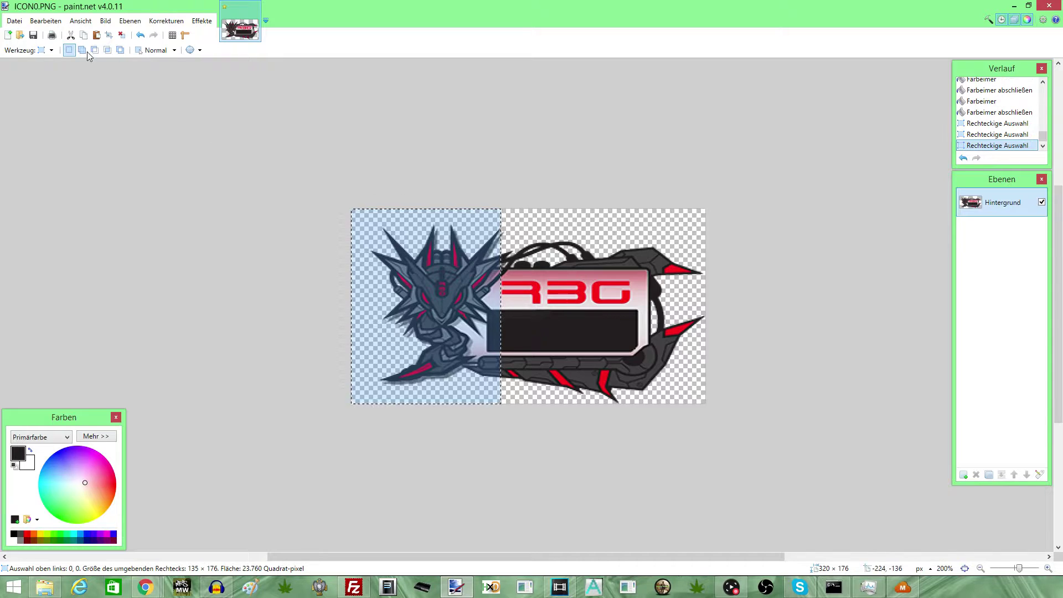
Step: Recolour the selected dragon head's accents green by setting the hue to 143
click(166, 21)
click(180, 83)
drag(471, 233, 470, 88)
drag(502, 115, 547, 132)
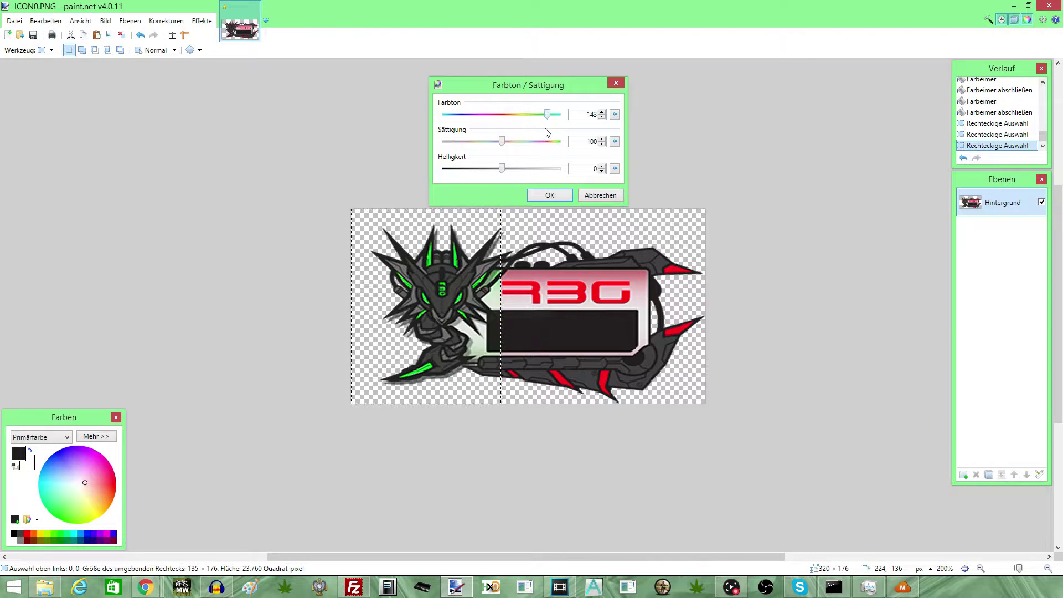
click(550, 196)
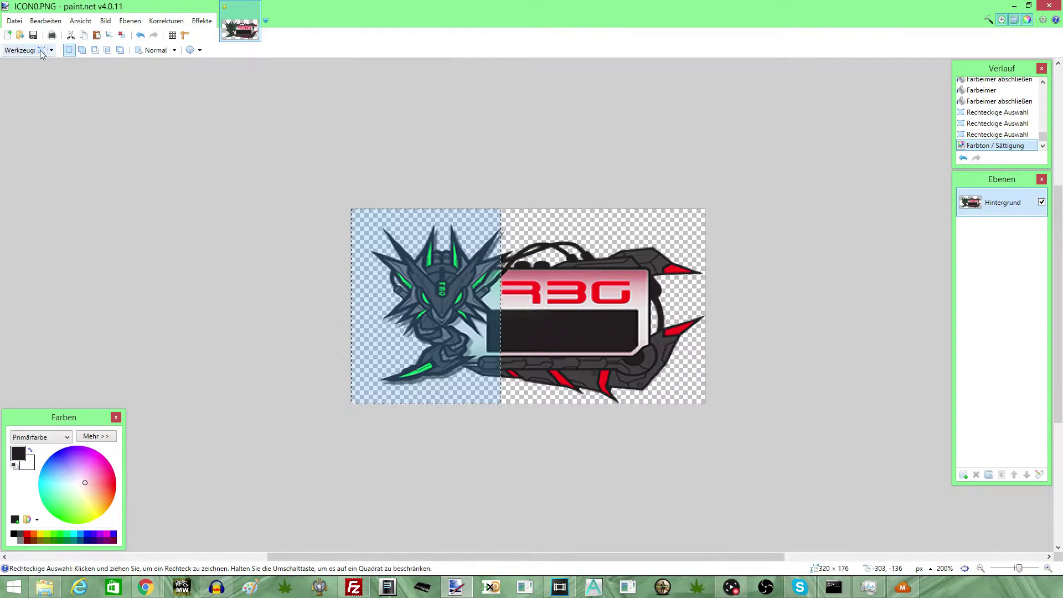
Step: Select a full-height strip of about 42 × 176 px over the first logo letter and set its hue to 40
drag(501, 209, 541, 395)
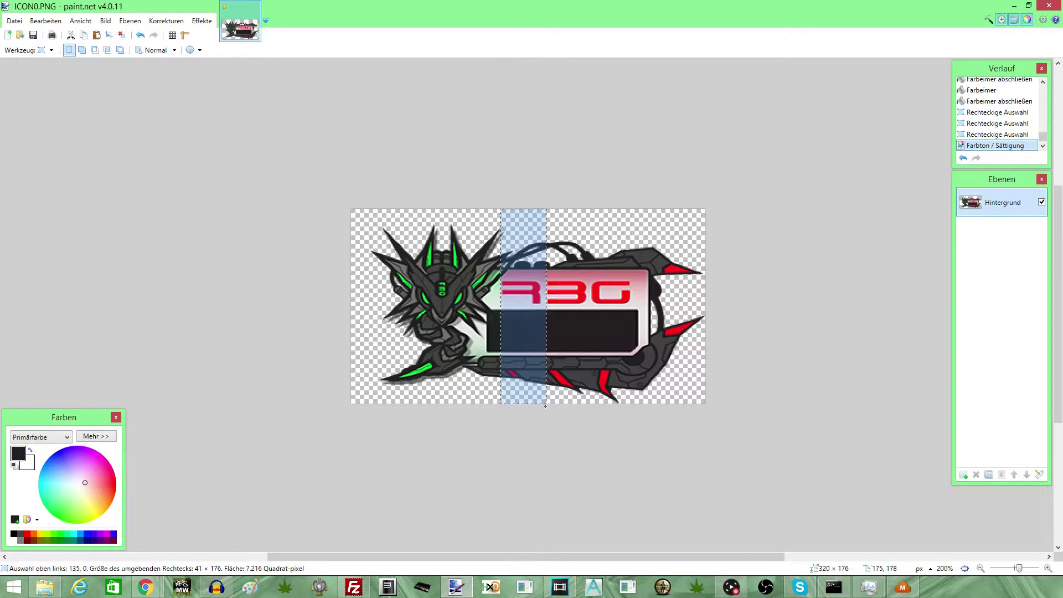
click(166, 21)
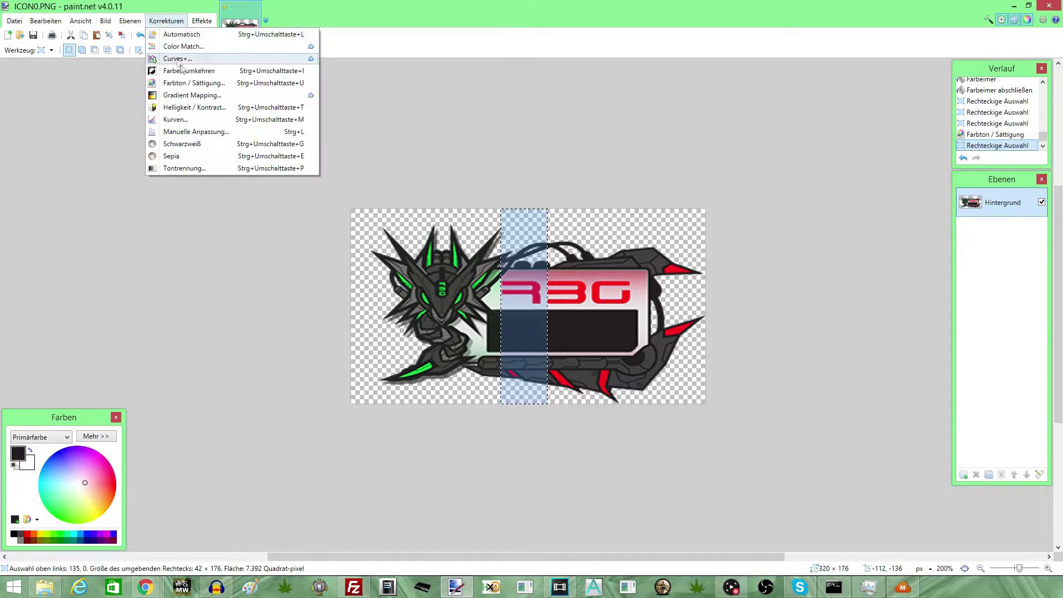
click(188, 83)
drag(543, 227, 314, 104)
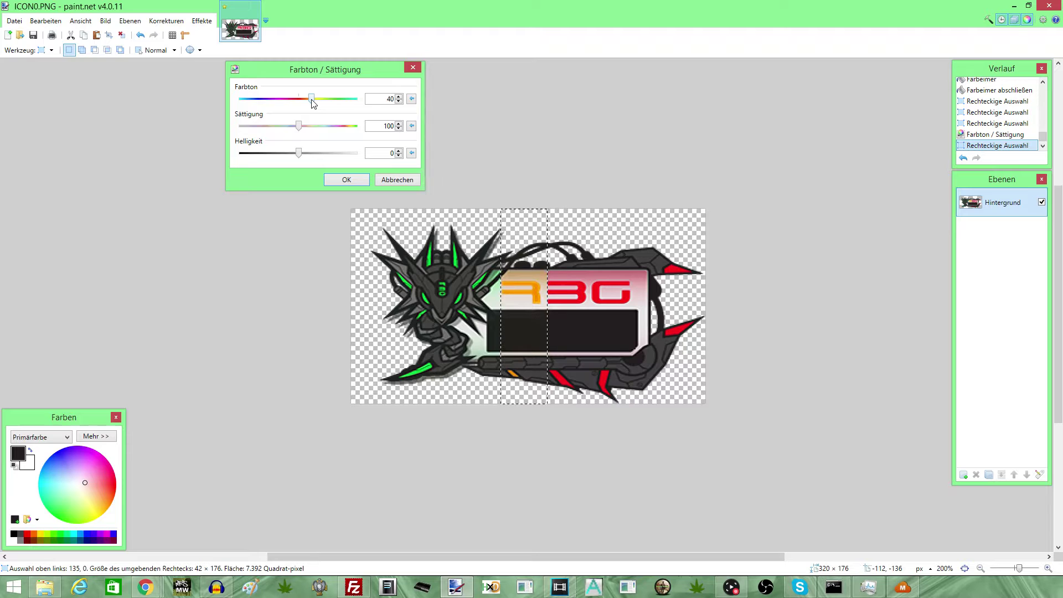
click(347, 180)
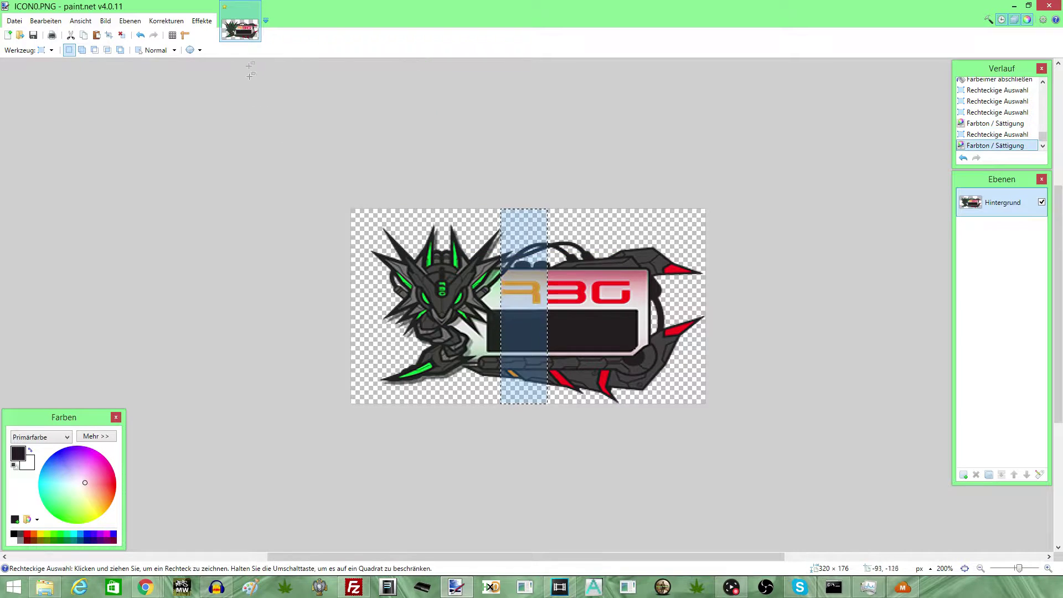
click(202, 21)
click(80, 20)
click(37, 50)
click(437, 16)
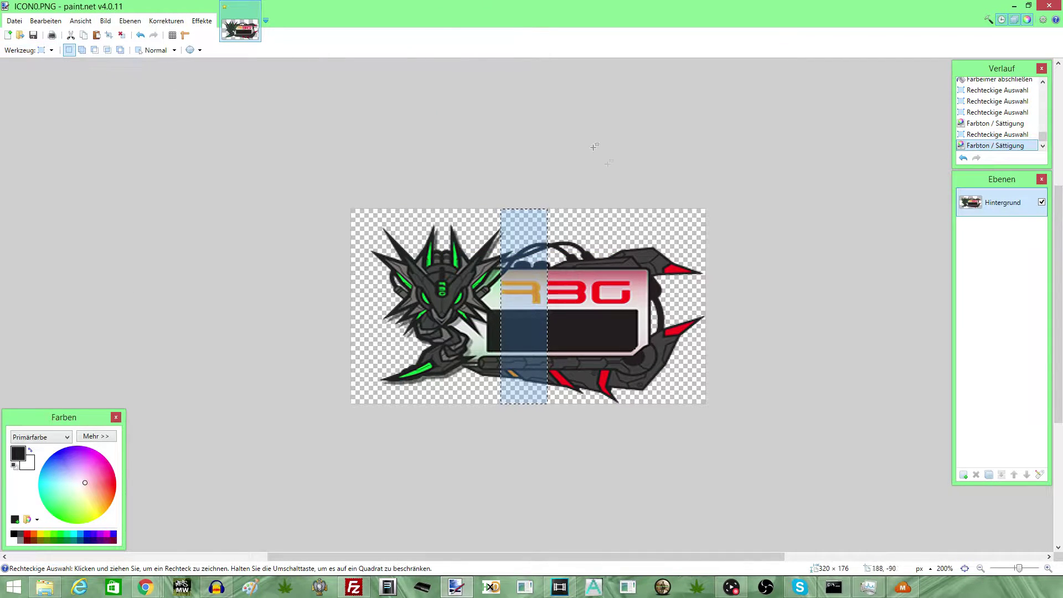
Step: Select the full-height strip over the middle logo letter and shift its hue to magenta
drag(548, 208, 591, 345)
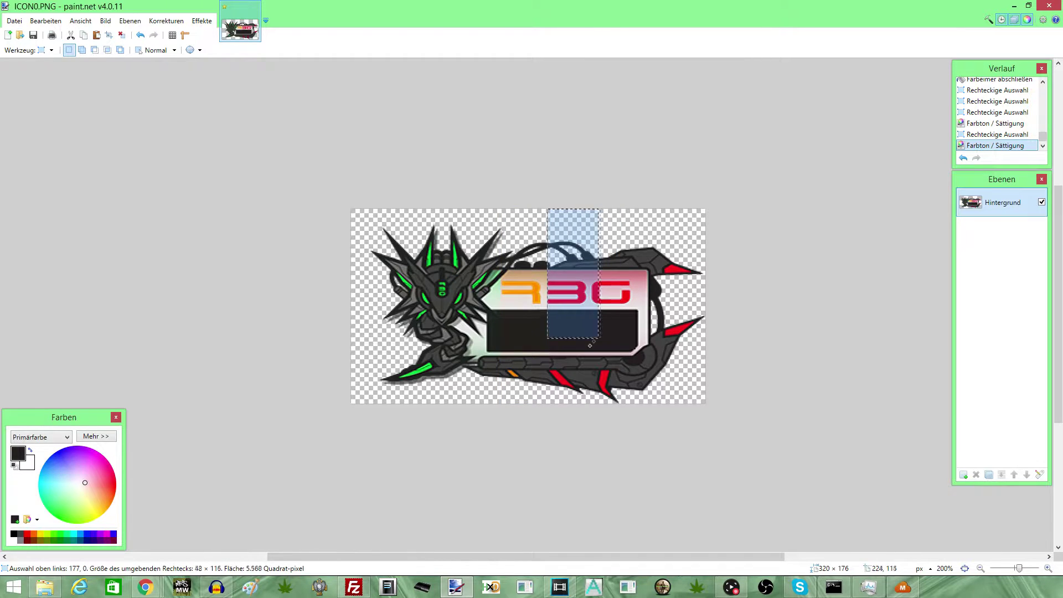
drag(590, 414, 591, 414)
click(177, 22)
click(206, 86)
drag(535, 232, 444, 120)
click(505, 198)
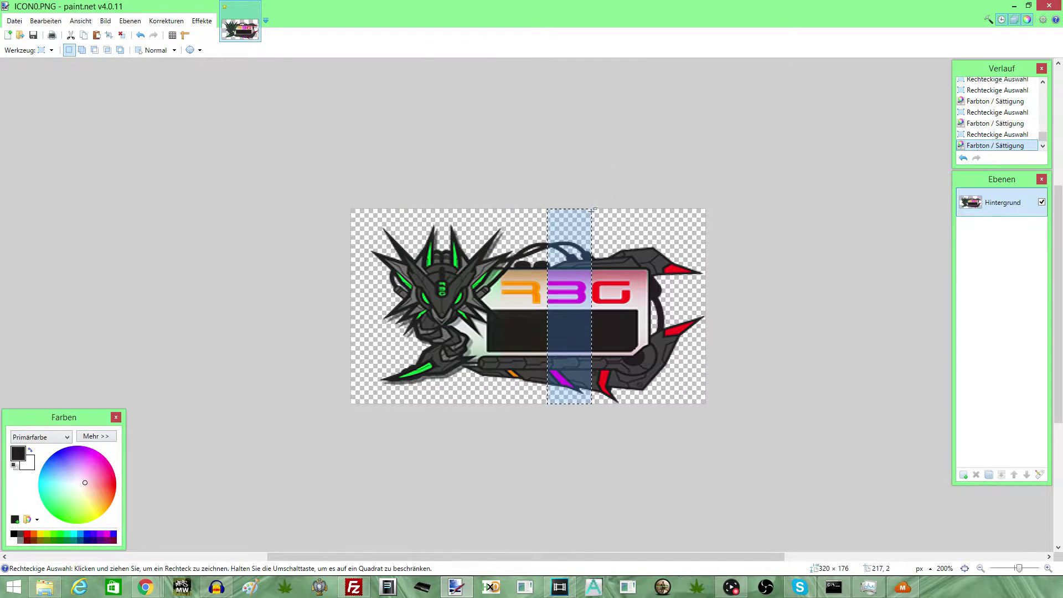
Step: Select the remaining right part of the logo, about 103 × 176 px, and shift its hue to blue
drag(592, 208, 708, 444)
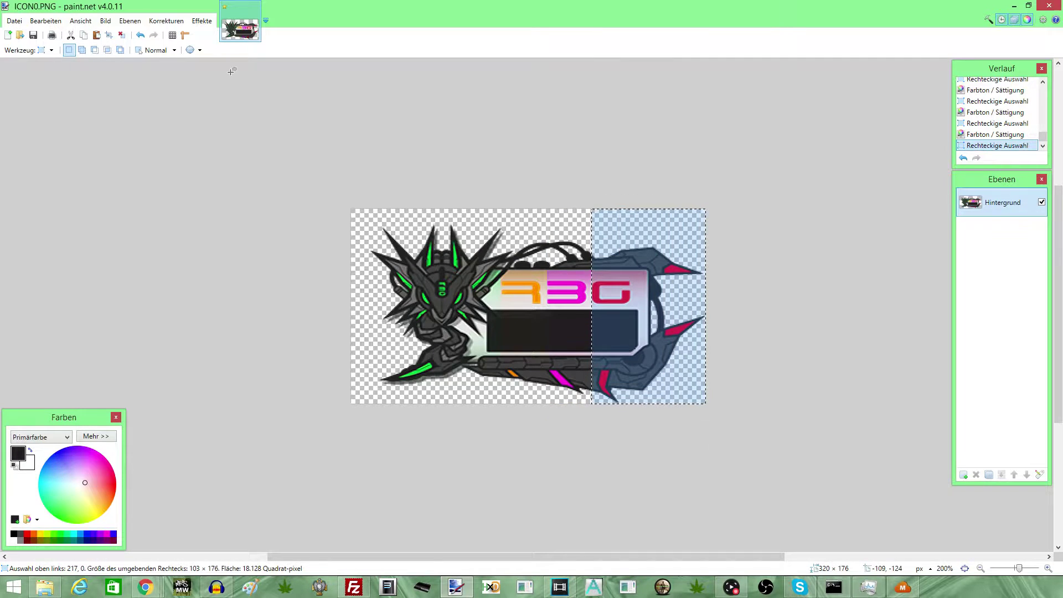
click(166, 21)
click(215, 90)
drag(521, 229, 464, 140)
click(547, 215)
Step: Make a rectangular selection of about 141 × 46 px around the three spikes beneath the dark plate
click(47, 51)
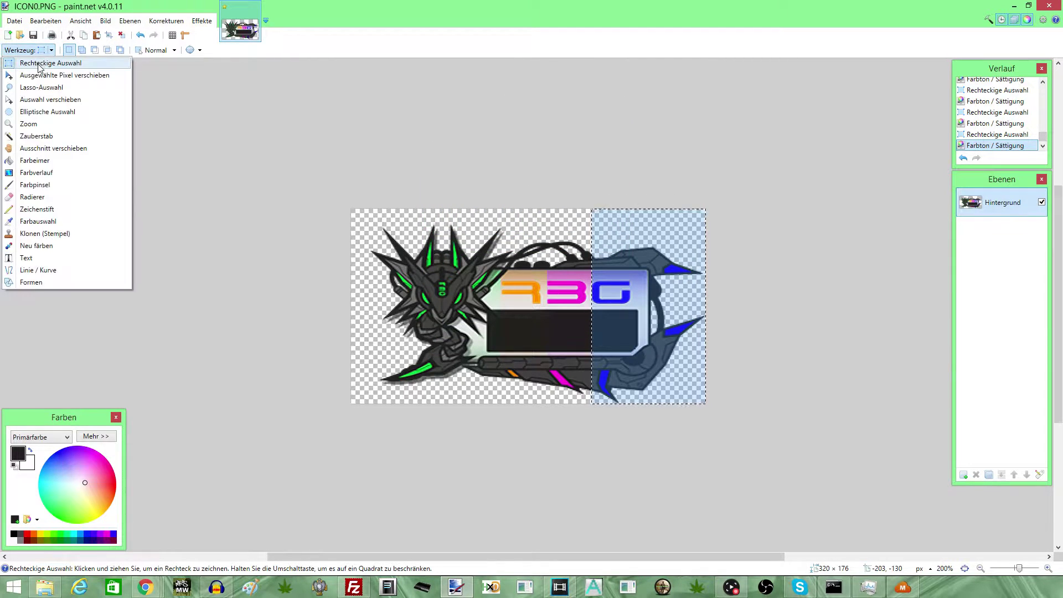
click(33, 64)
drag(486, 353, 641, 422)
Step: Fill the three coloured spikes inside the selection with yellow using the paint bucket
click(19, 51)
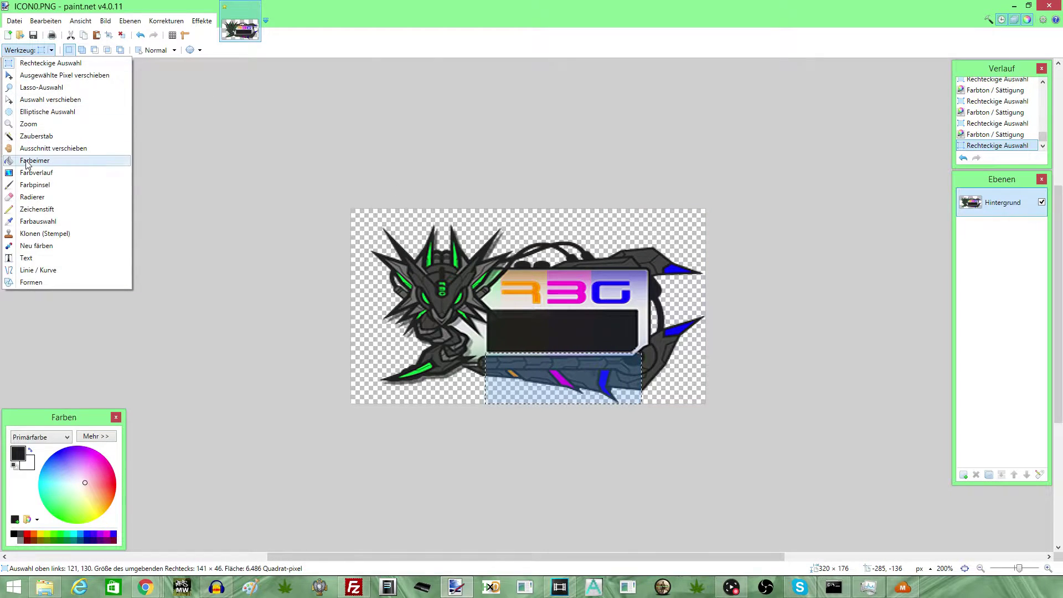
click(34, 161)
click(37, 533)
drag(1019, 568, 1024, 568)
click(502, 444)
click(582, 442)
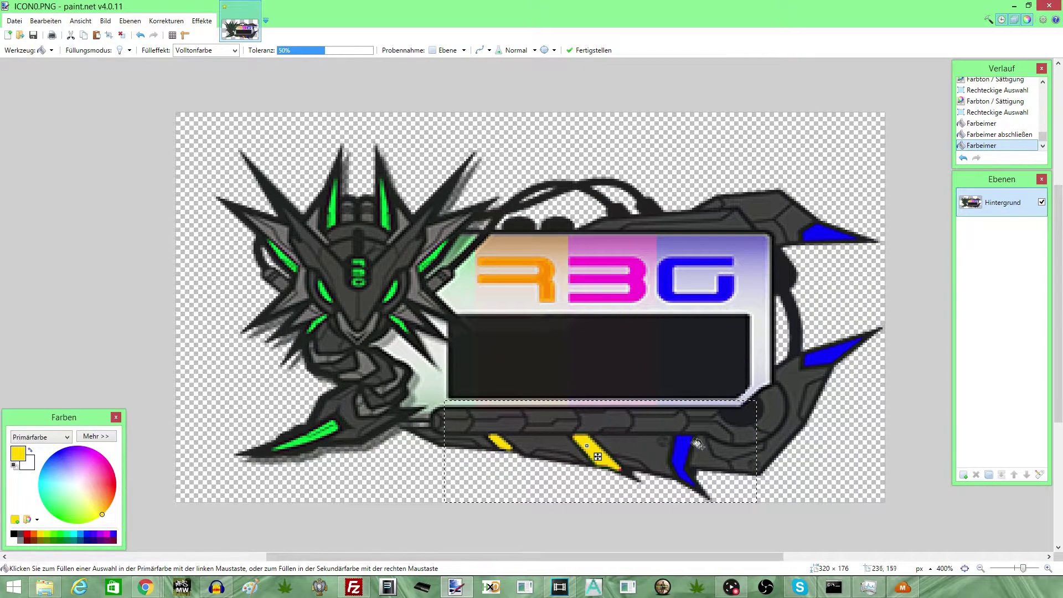
click(684, 448)
Step: Select the entire 320 × 176 px image with the rectangular selection
drag(1023, 569, 1017, 569)
click(43, 50)
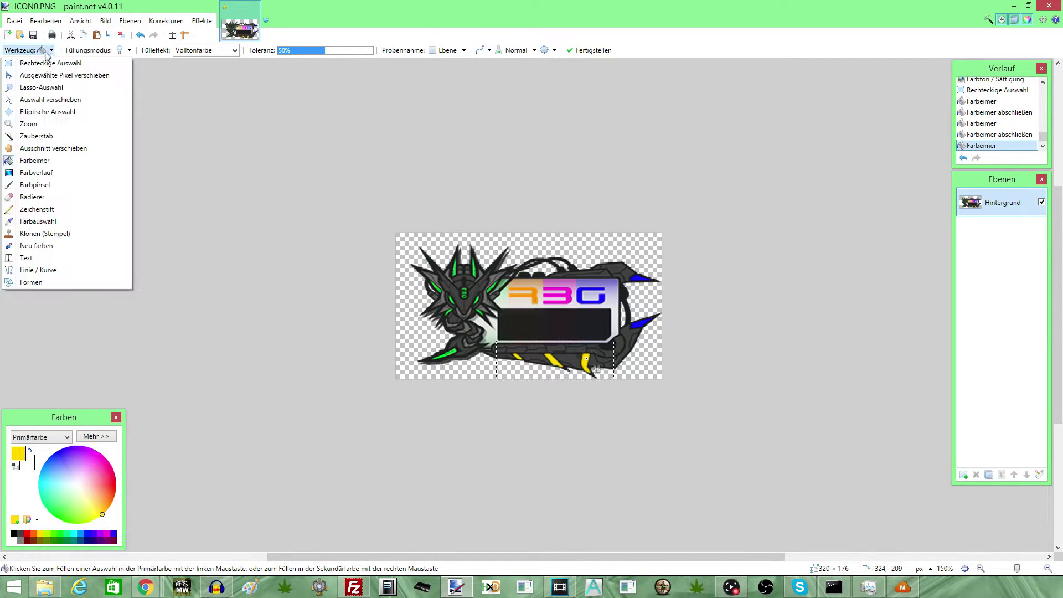
click(40, 65)
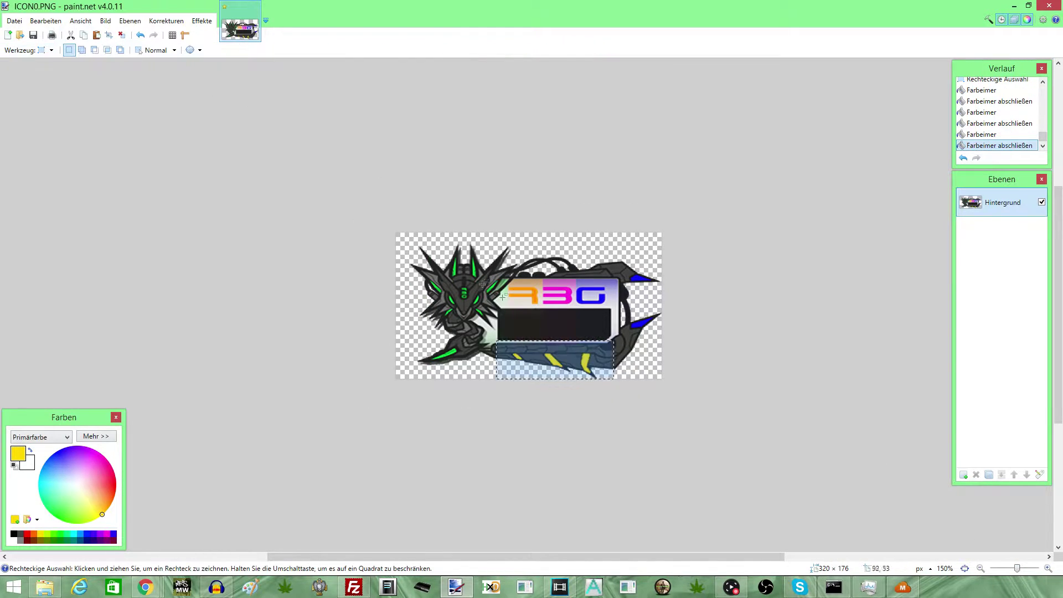
drag(336, 203, 750, 467)
click(44, 50)
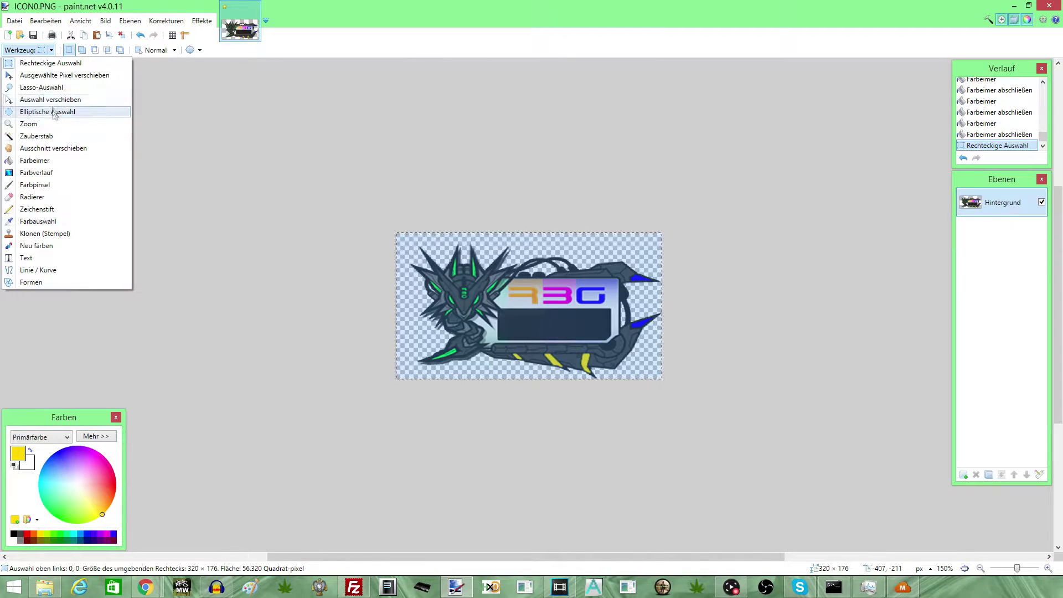
click(22, 247)
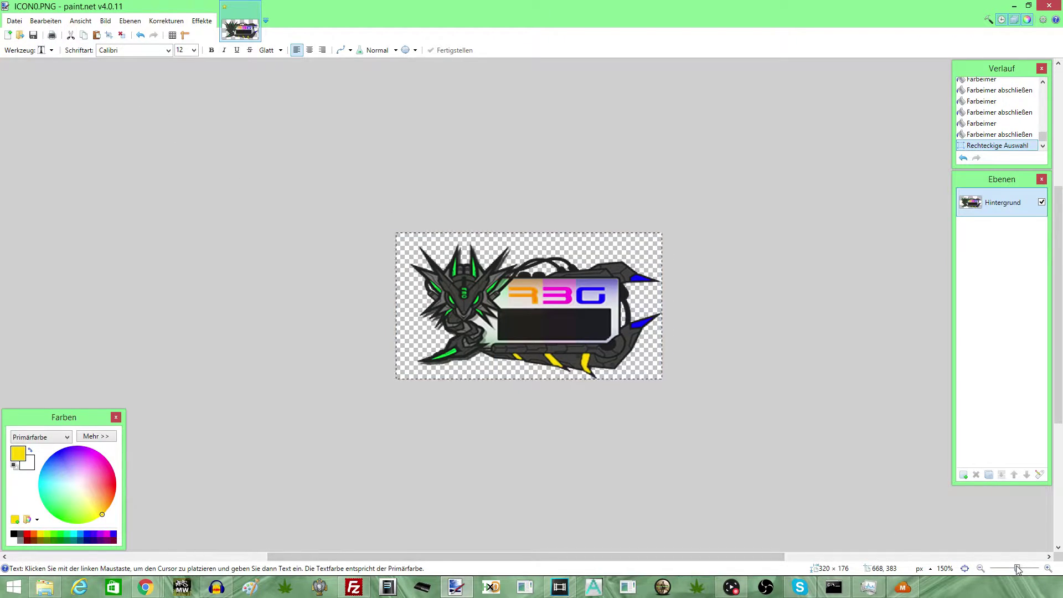
drag(1017, 568, 1022, 569)
click(481, 349)
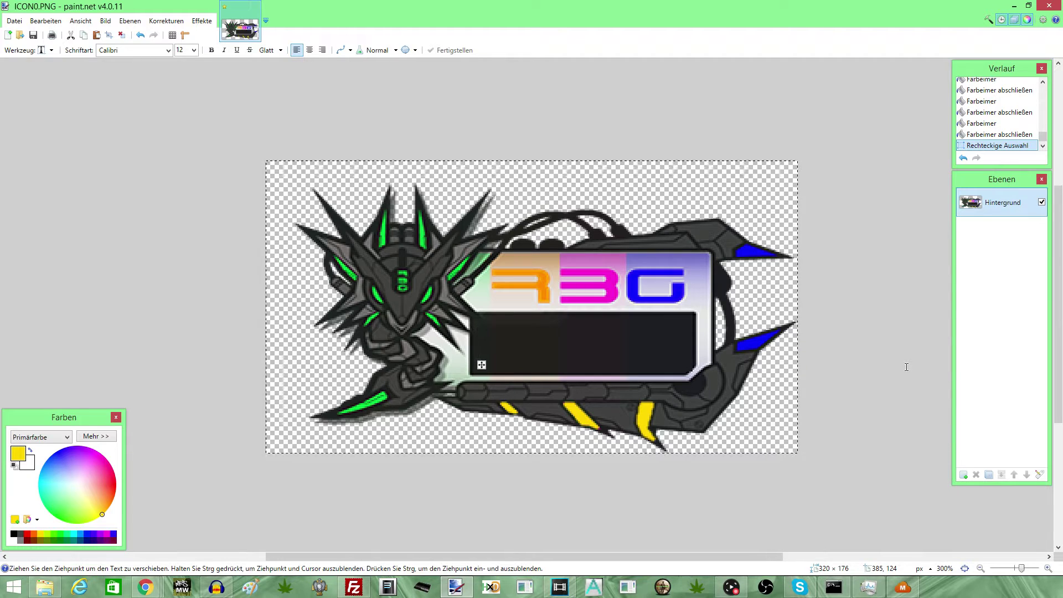
text(YOUR MA)
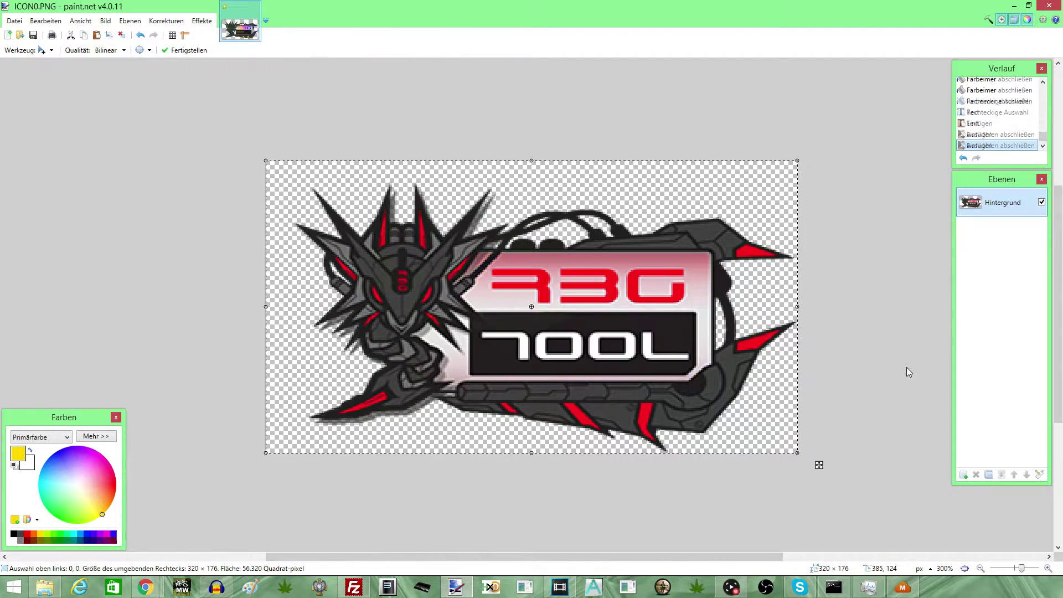
key(BackSpace)
key(ctrl+z)
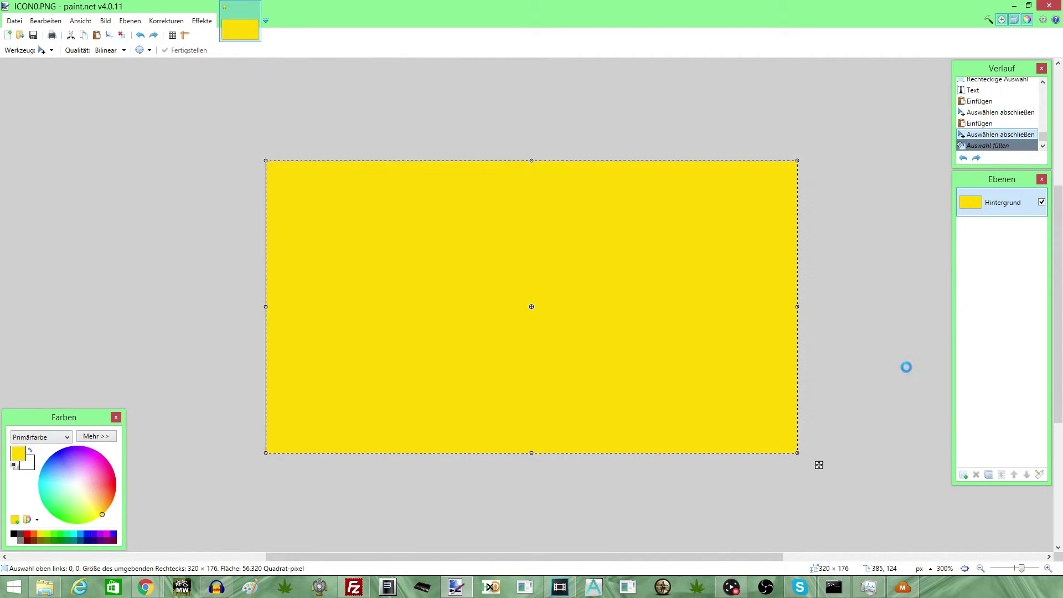
key(ctrl+z)
key(ctrl+z)
key(ctrl+z)
key(ctrl+z)
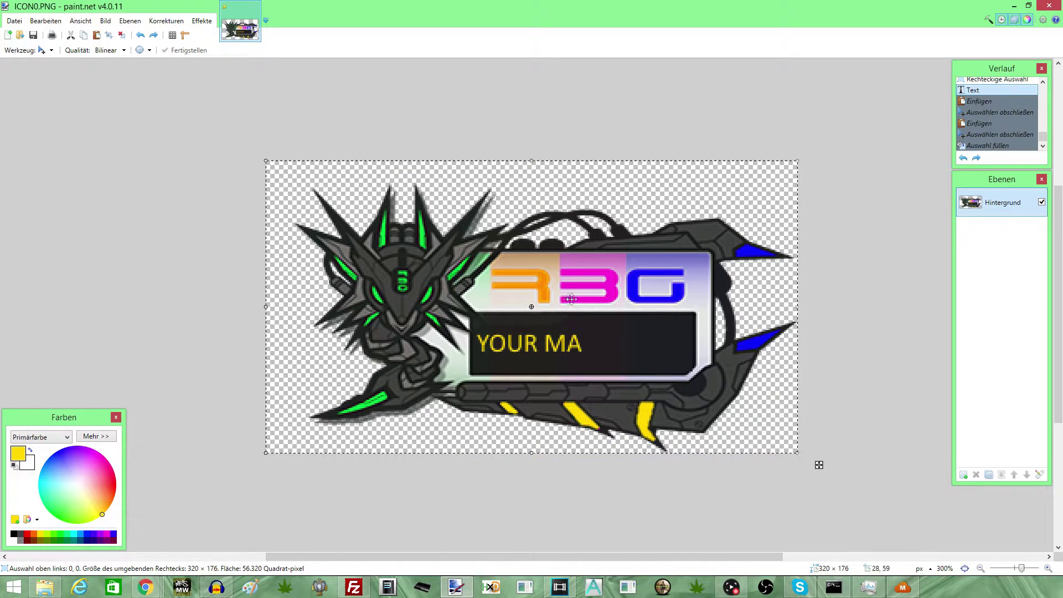
key(ctrl+z)
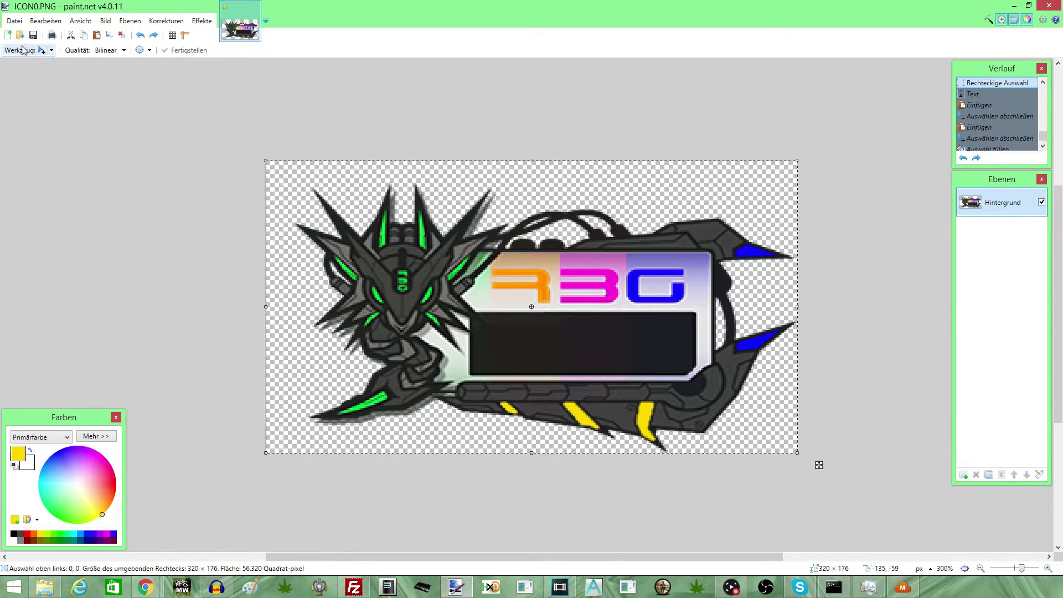
Step: Write YOUR NAME with the Text tool on the dark plate and colour the lettering red
click(44, 49)
click(26, 258)
click(483, 336)
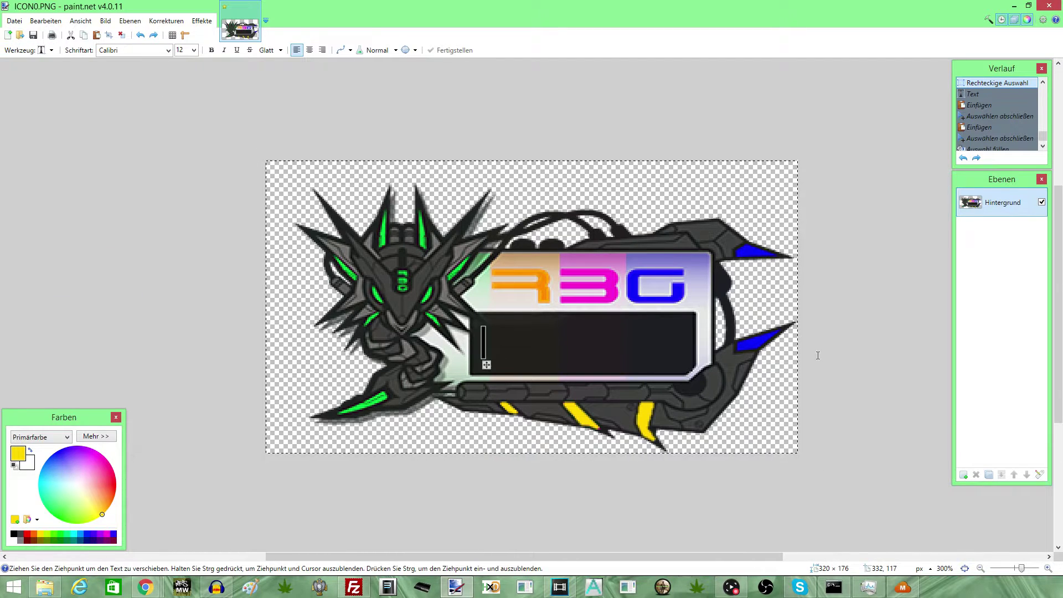
text(YOUR NAME)
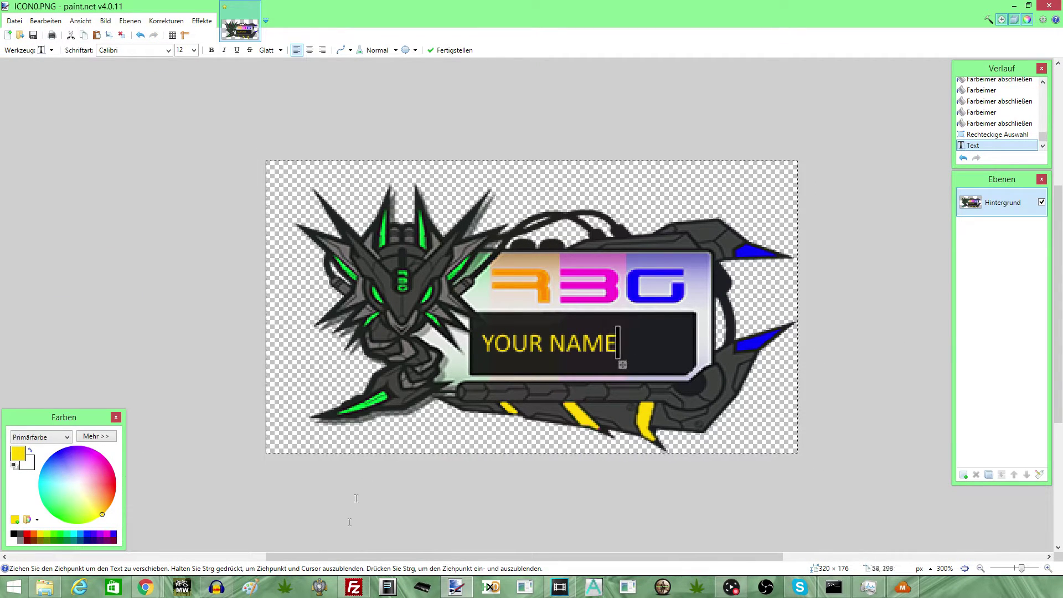
click(28, 534)
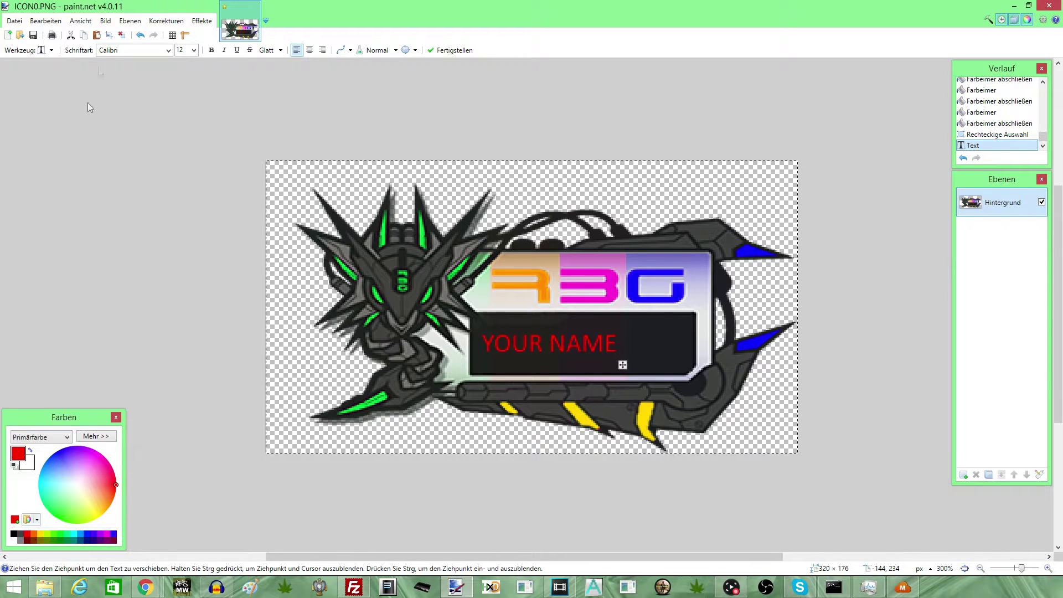
Step: Set the YOUR NAME text to BankGothic Md BT at size 13 and nudge it into place on the dark plate
click(194, 50)
click(183, 131)
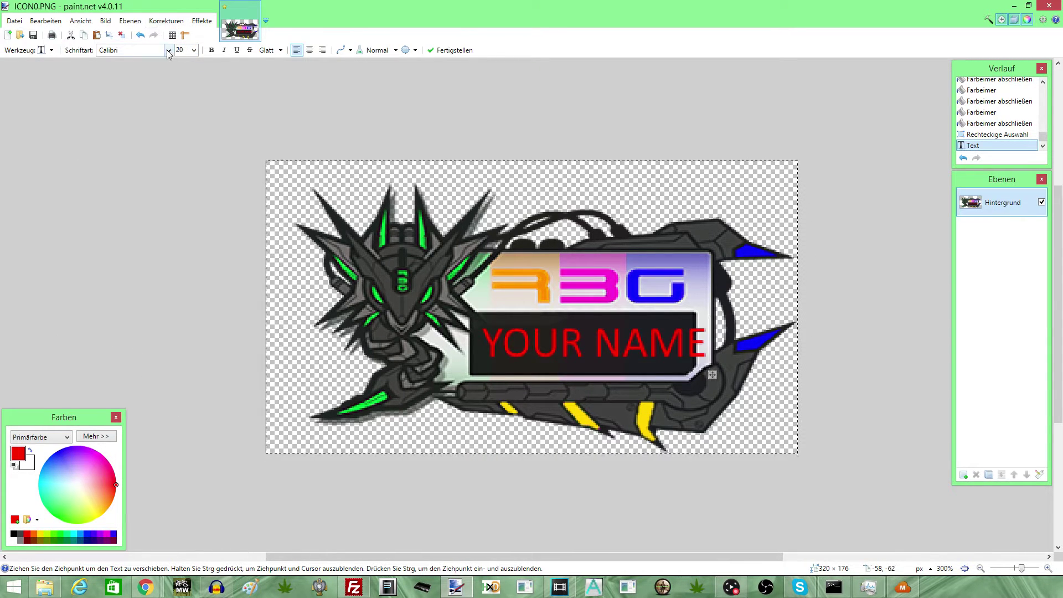
click(168, 50)
scroll(220, 128, up, 3)
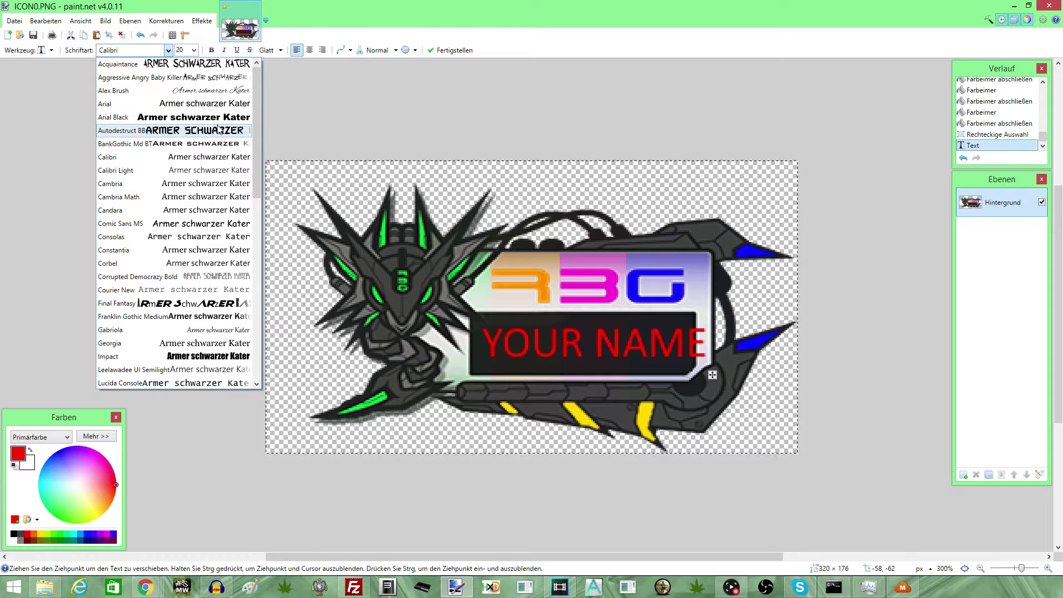
click(222, 143)
click(191, 49)
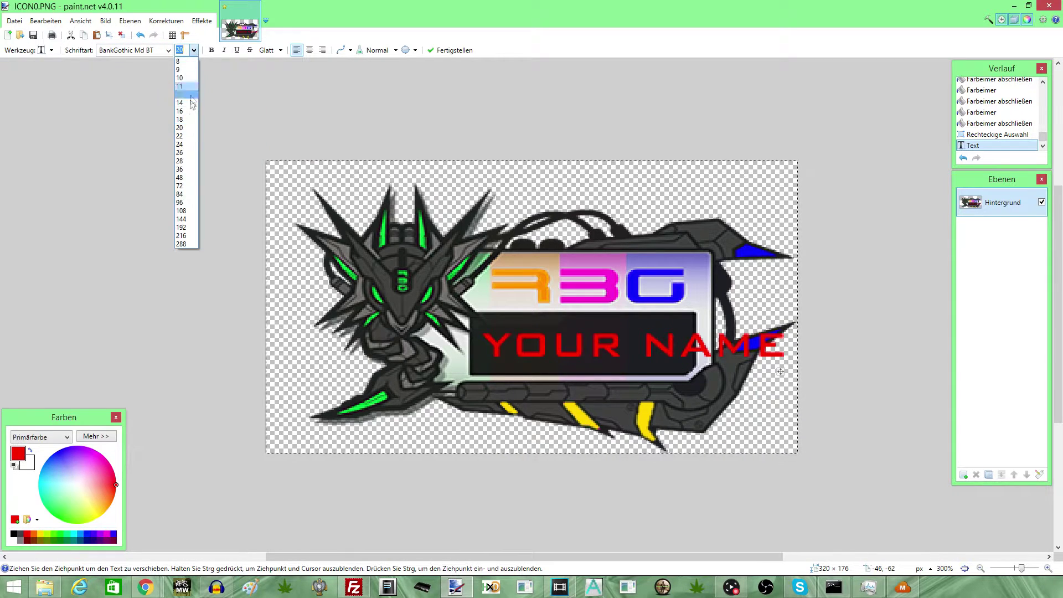
click(187, 110)
click(191, 50)
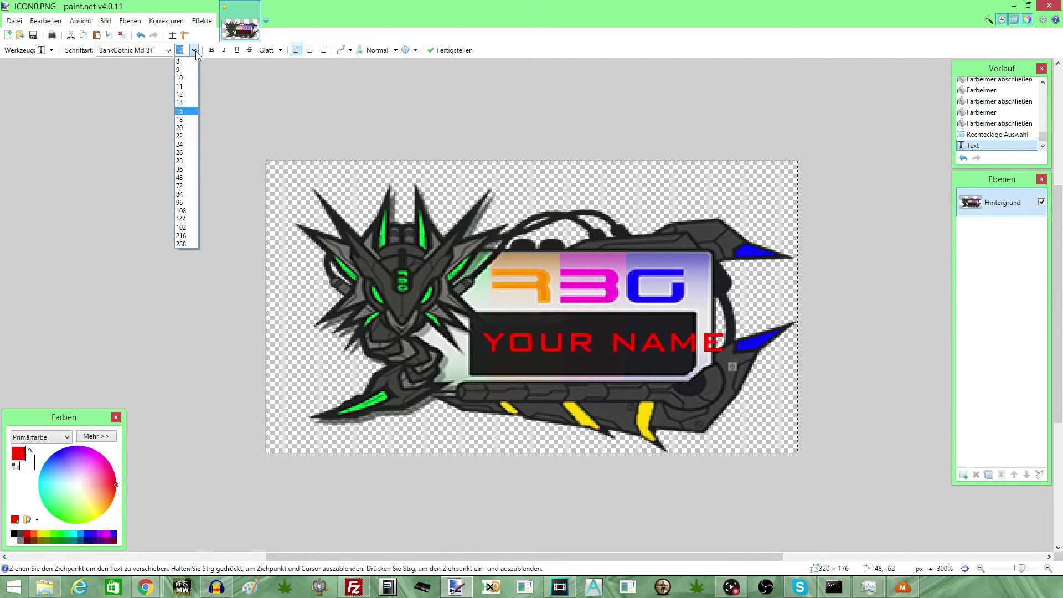
click(189, 93)
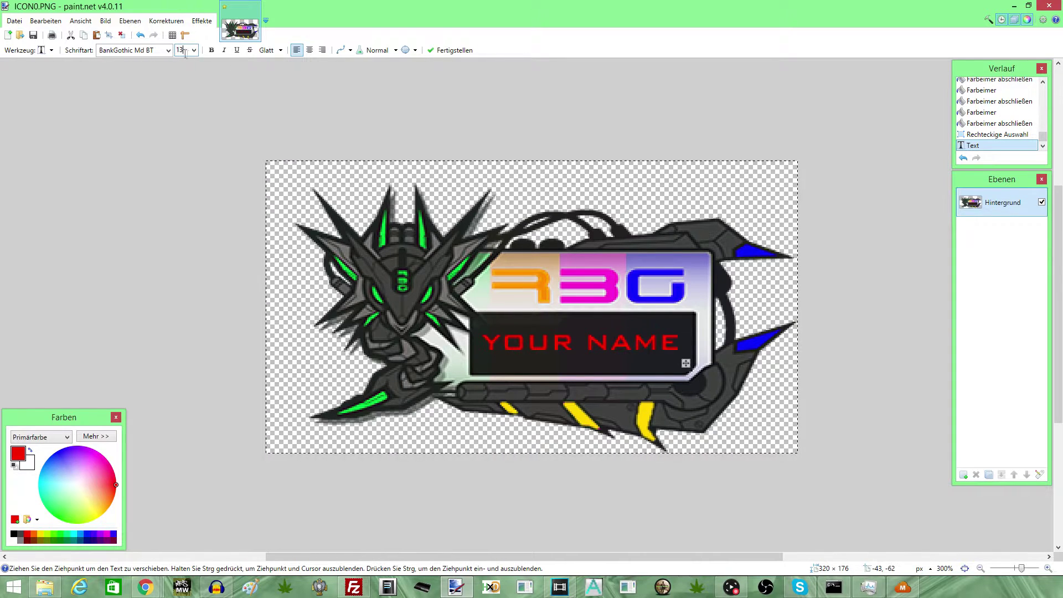
click(686, 363)
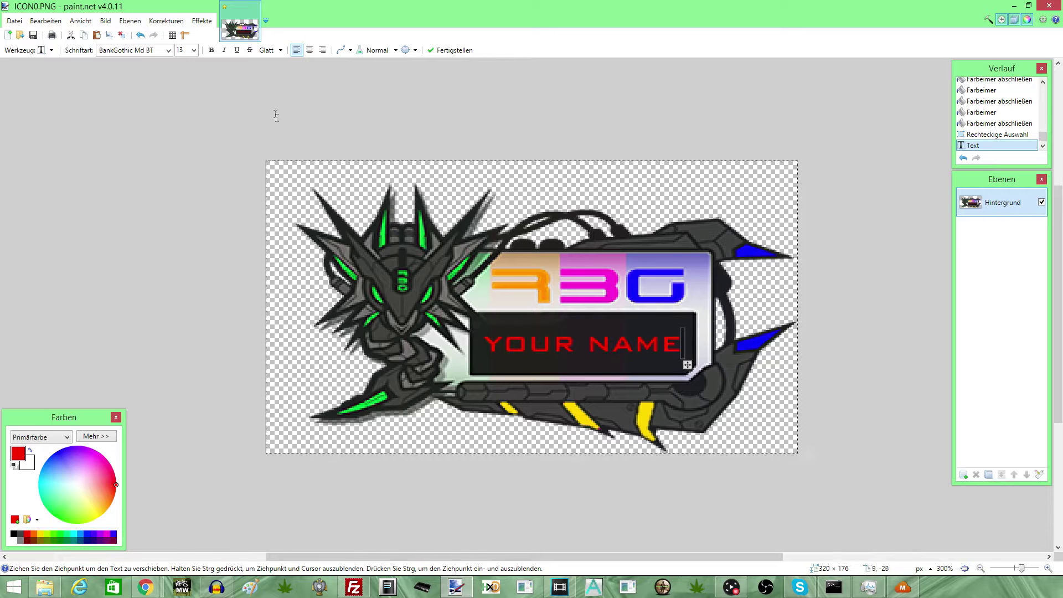
click(202, 21)
click(496, 5)
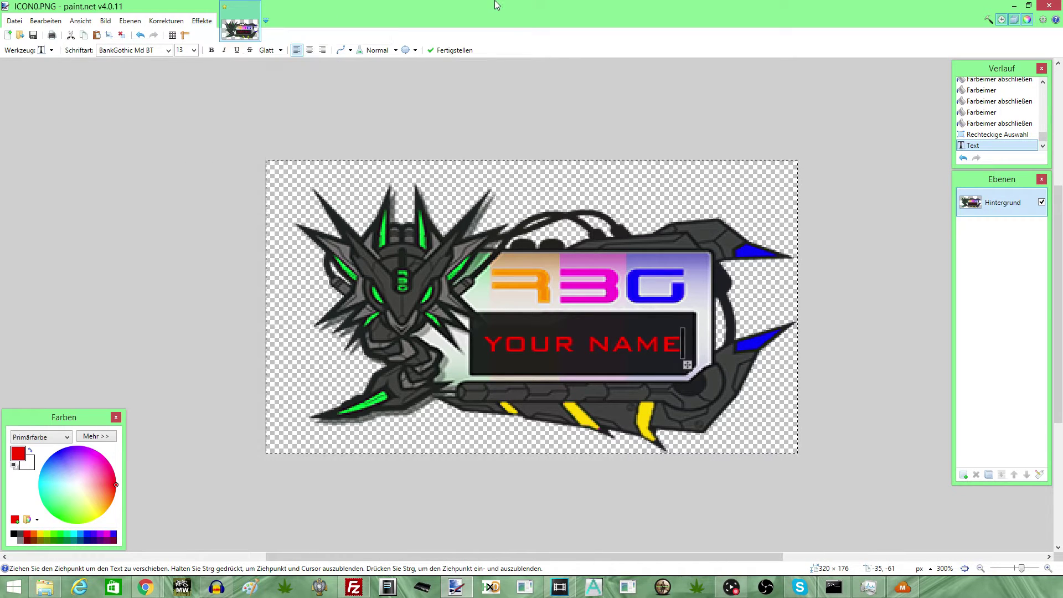
Step: Add a new layer above the background and write CORRUPTED on it in red, starting below the dragon's head
click(963, 474)
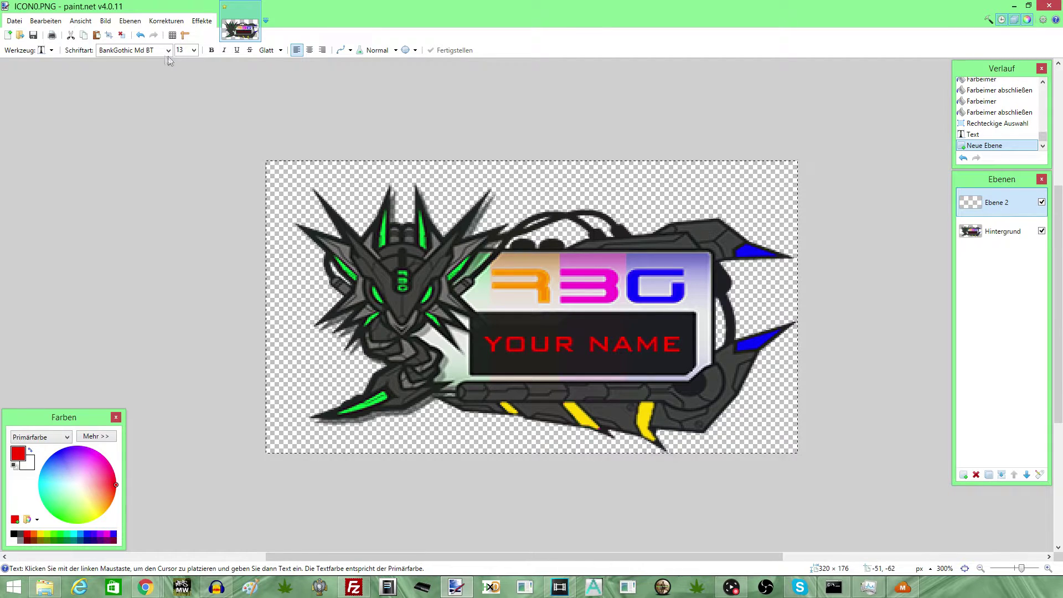
click(44, 50)
click(76, 258)
click(337, 333)
text(CORRUPTED)
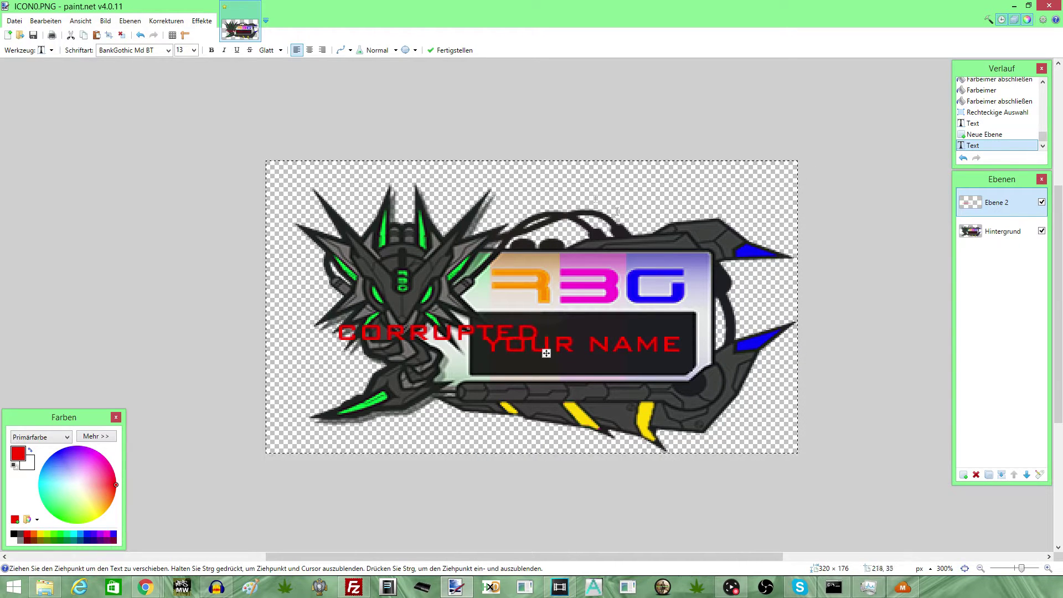
Step: Set the CORRUPTED text to size 28 in the Corrupted Democracy font
click(194, 50)
click(183, 208)
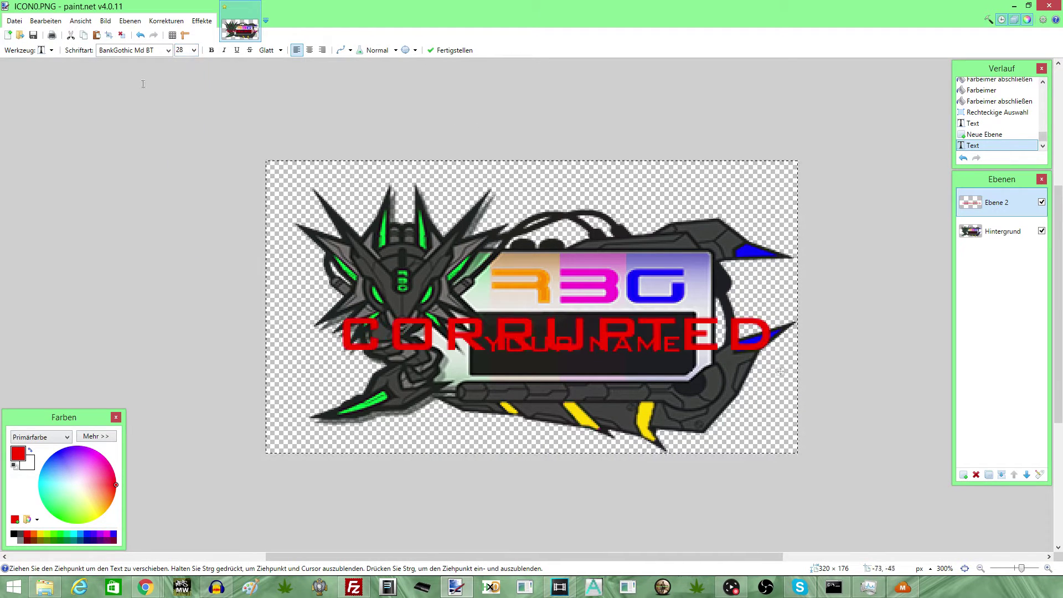
click(168, 51)
click(214, 192)
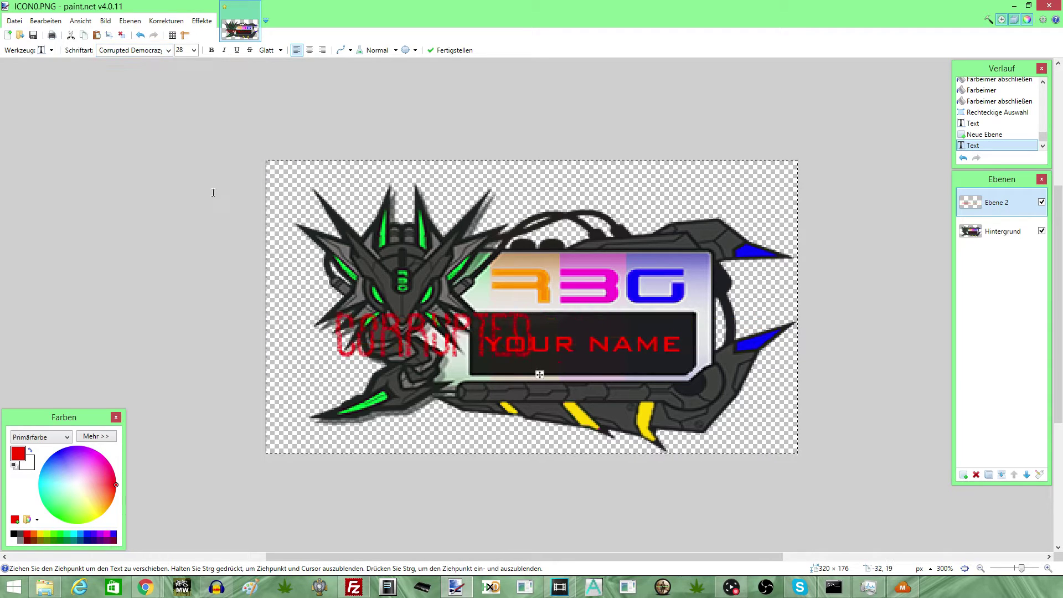
Step: Enlarge the CORRUPTED text to size 68 and move it up and left so the whole word fits across the logo
click(194, 49)
click(183, 203)
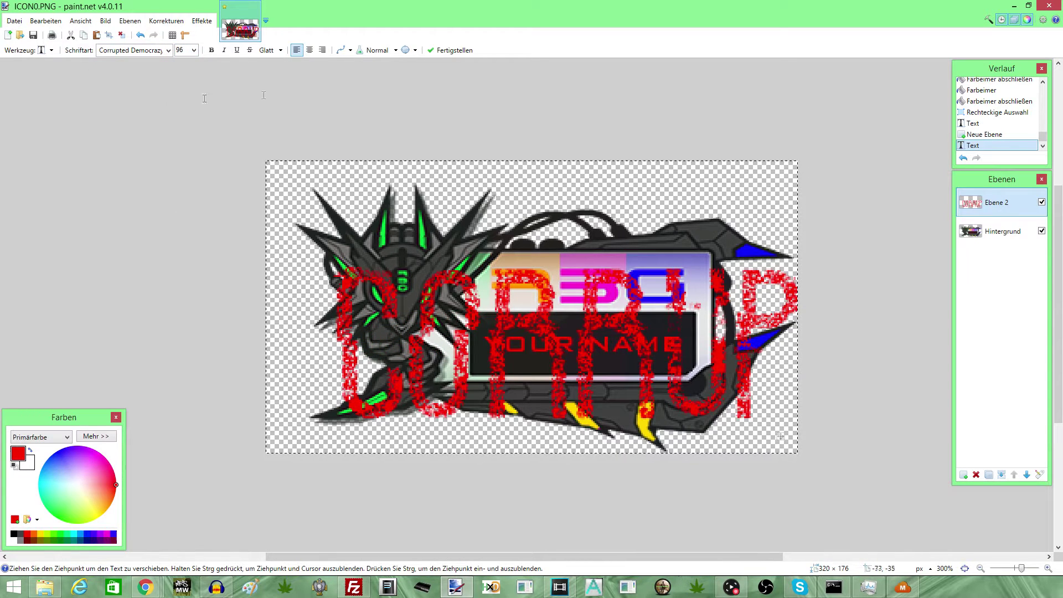
click(194, 50)
click(184, 176)
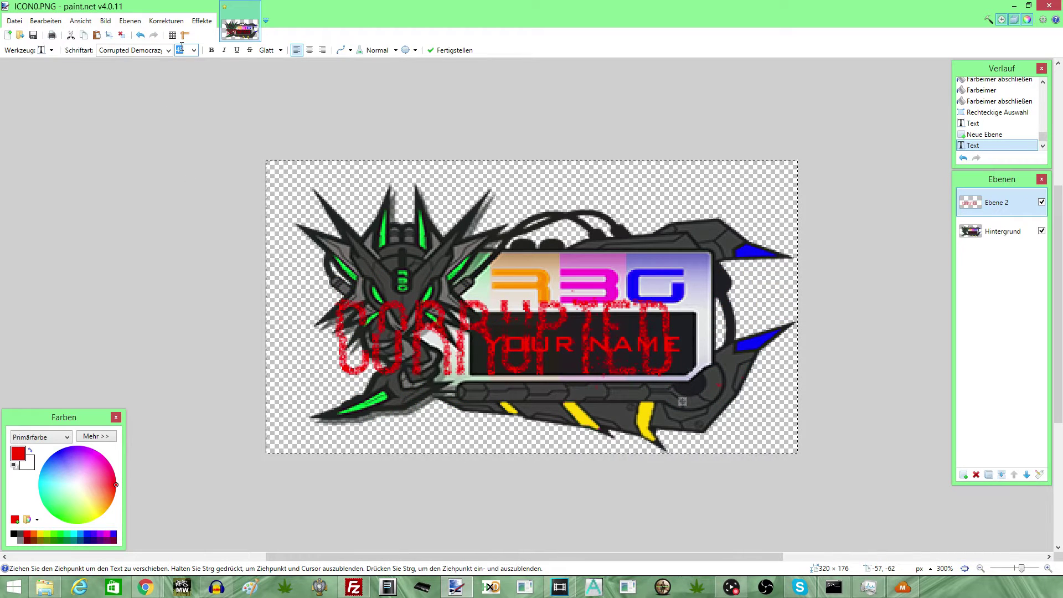
text(68)
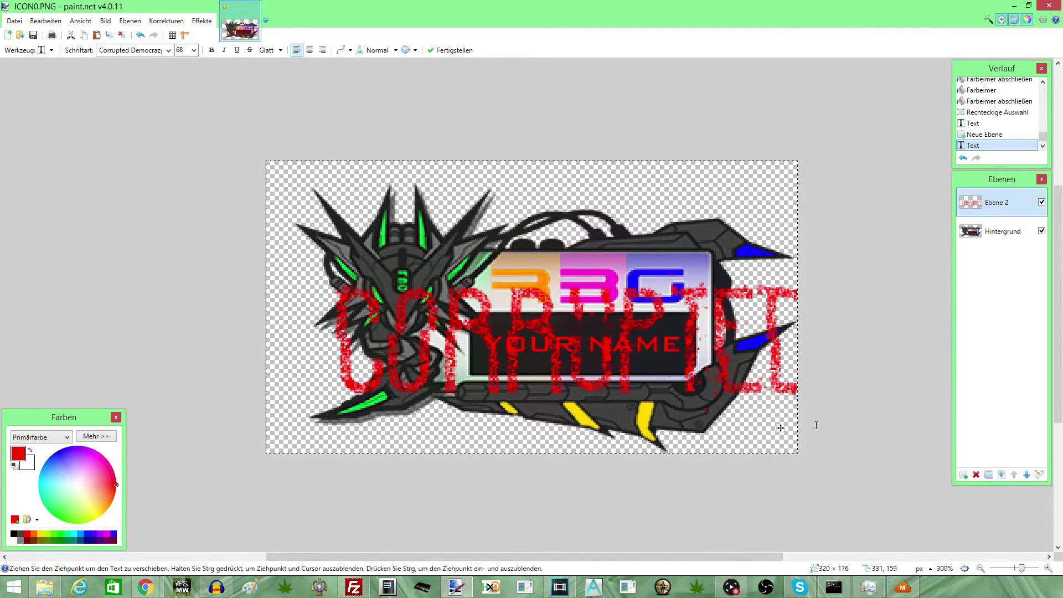
drag(783, 426, 727, 403)
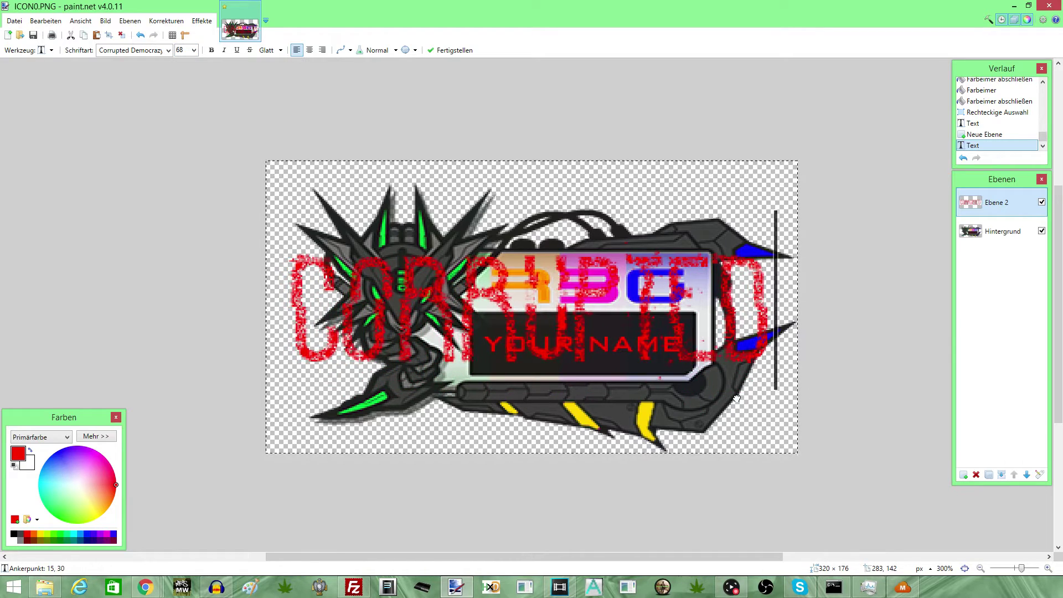
Step: Apply the Jitter distortion effect to the CORRUPTED text layer
click(202, 20)
mouse_move(239, 145)
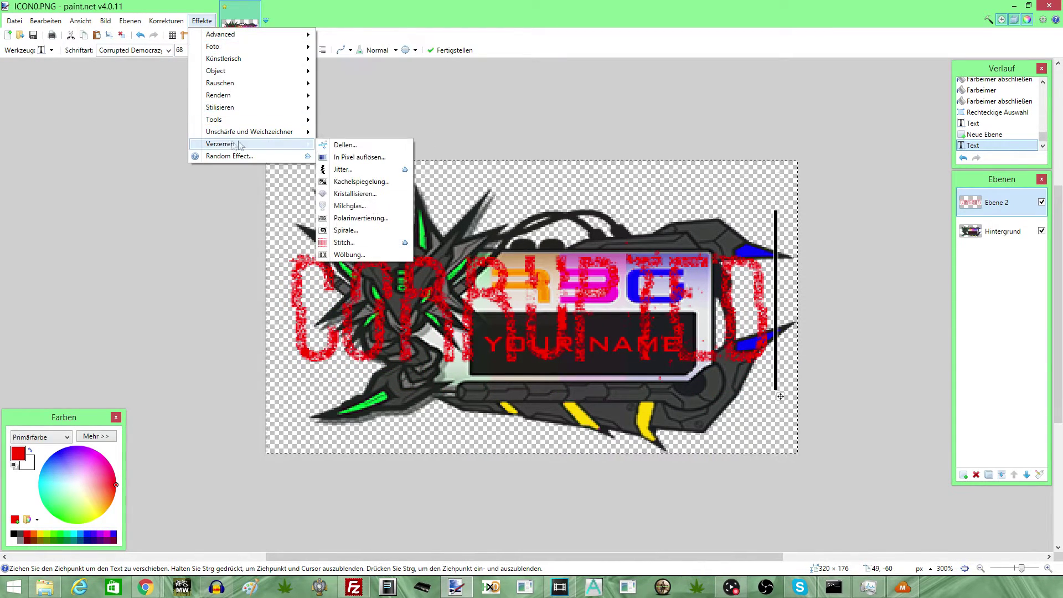
click(342, 169)
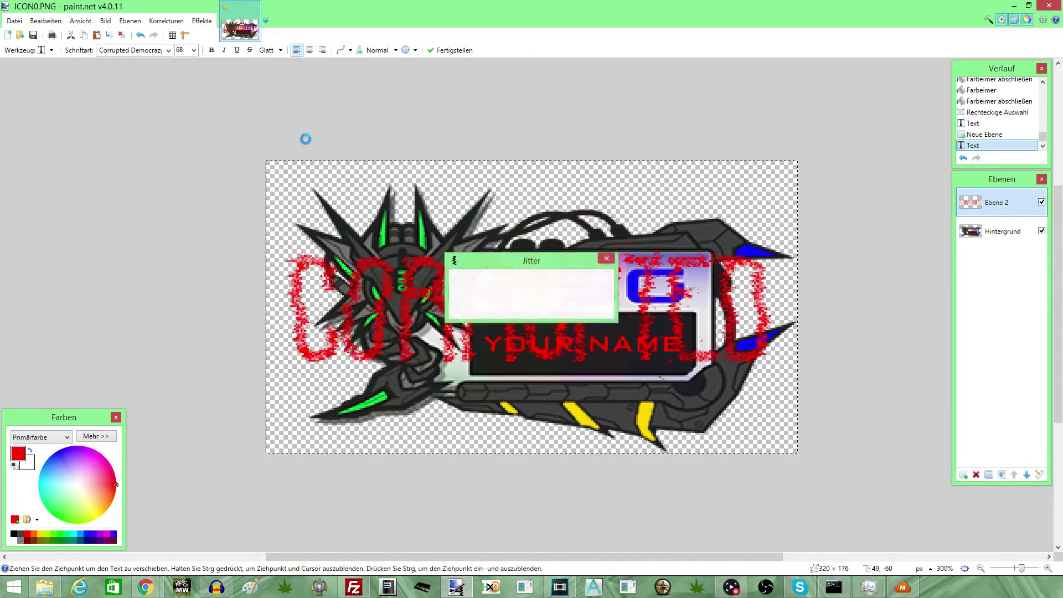
Step: Add a black outline around the CORRUPTED lettering with the Outline Object effect
click(201, 21)
mouse_move(246, 77)
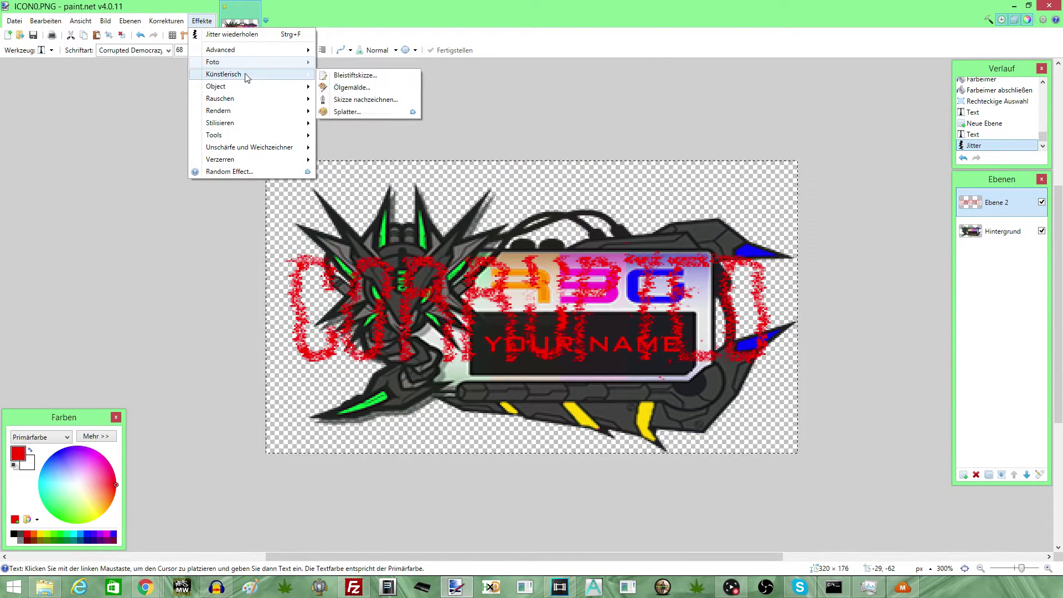
click(339, 87)
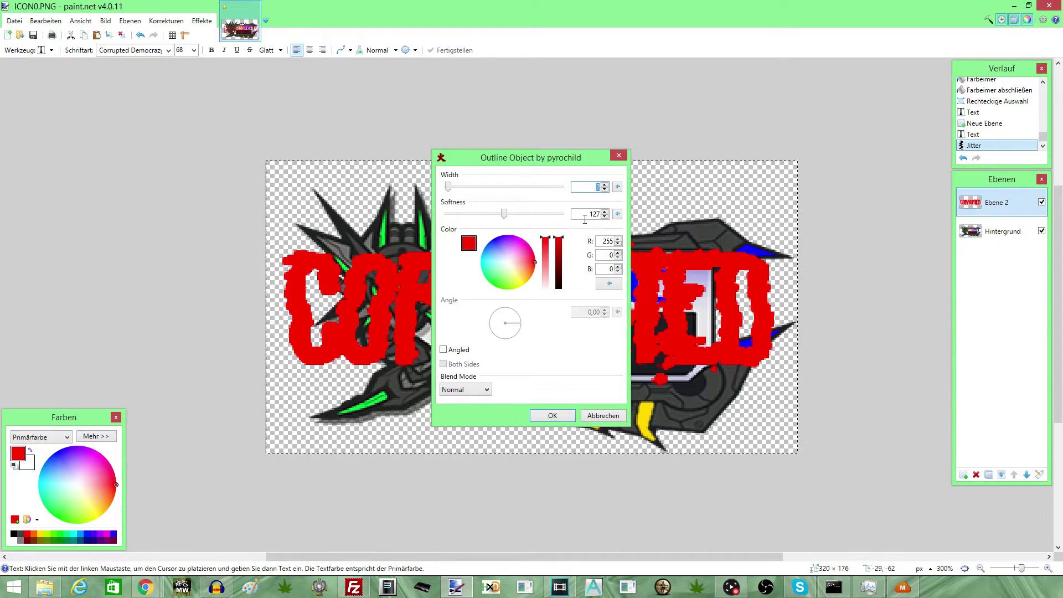
click(554, 416)
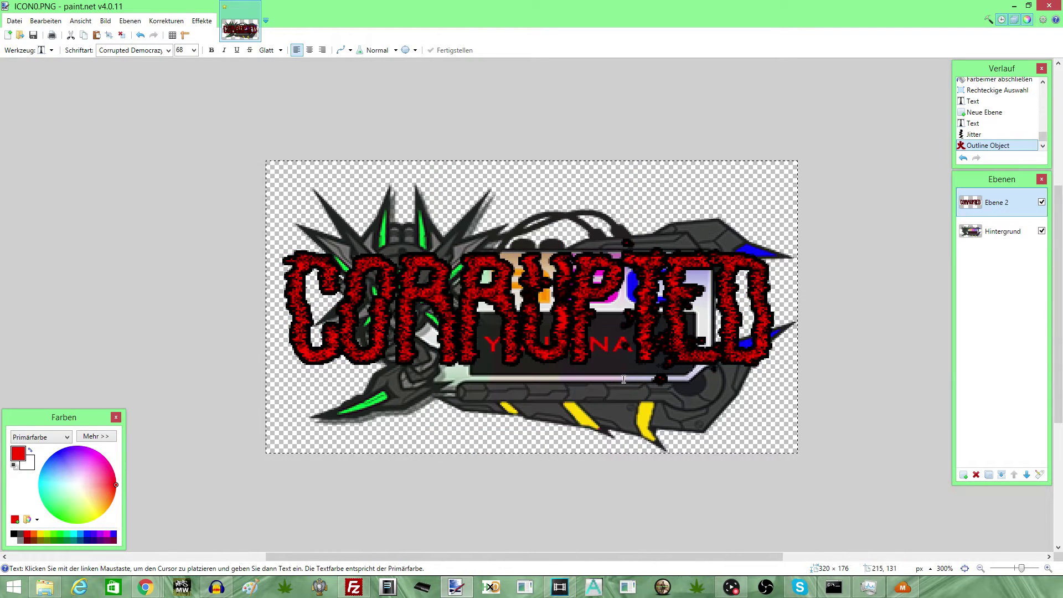
Step: Rotate the CORRUPTED layer by 24.88 degrees with the layer rotate/zoom function so the word runs diagonally upward
click(130, 20)
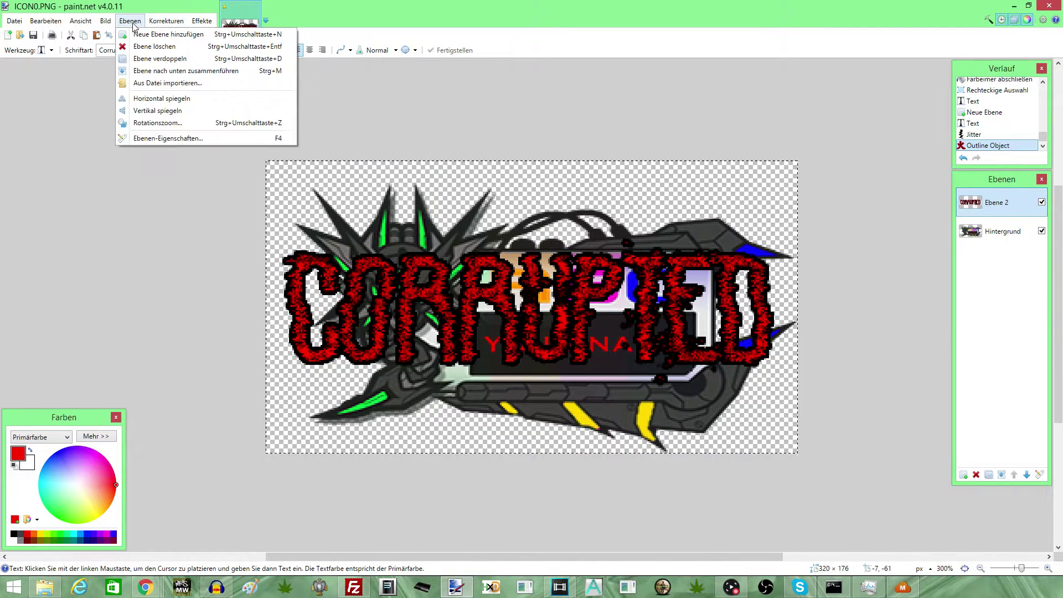
click(142, 124)
drag(528, 184, 139, 160)
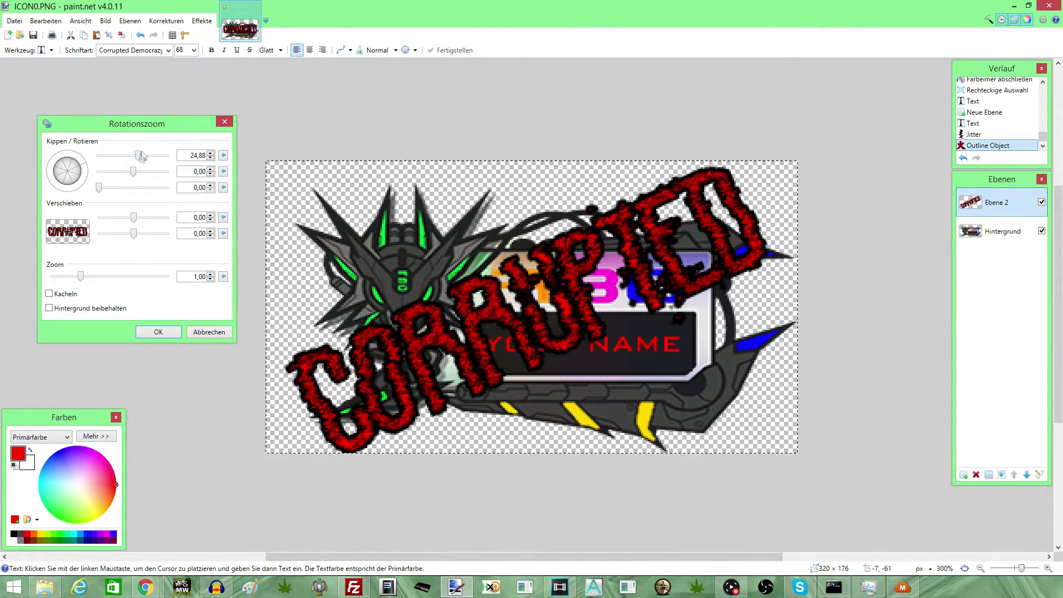
click(159, 331)
Step: Shift the rotated CORRUPTED lettering about one pixel up and left with the Move Selected Pixels tool
click(44, 50)
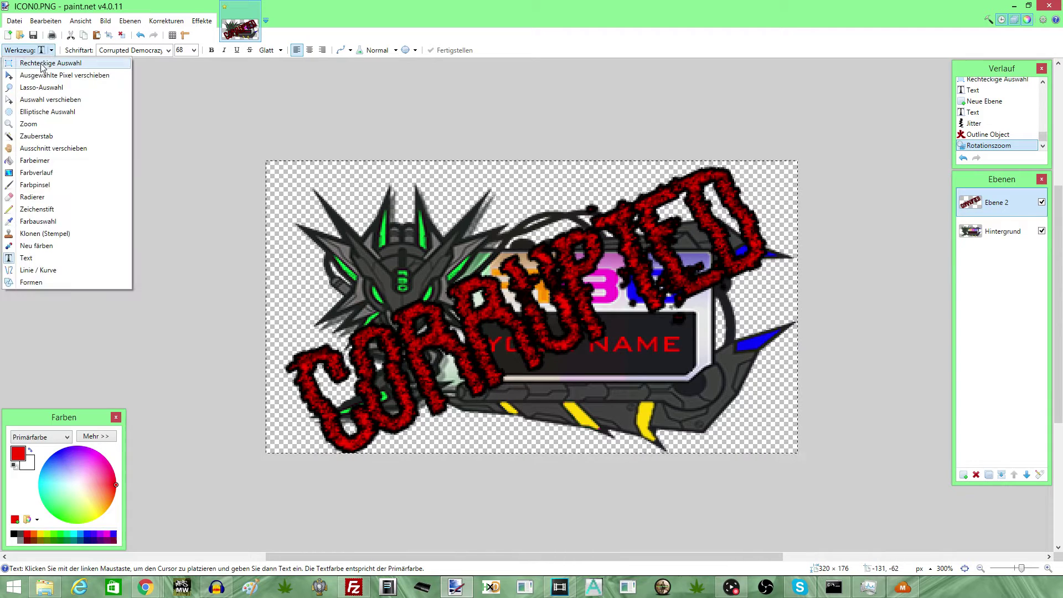
click(33, 75)
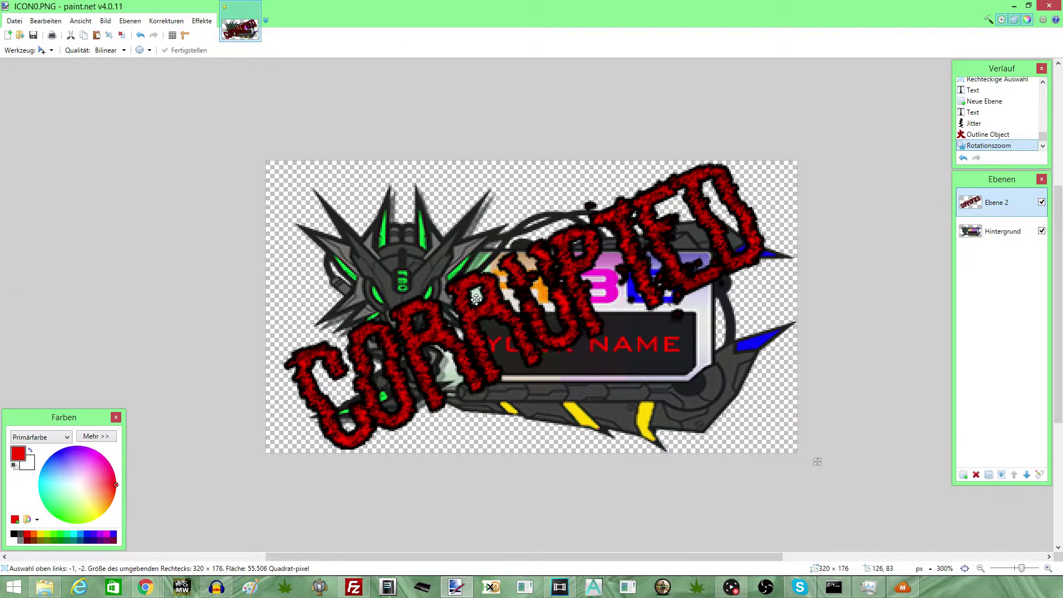
click(476, 299)
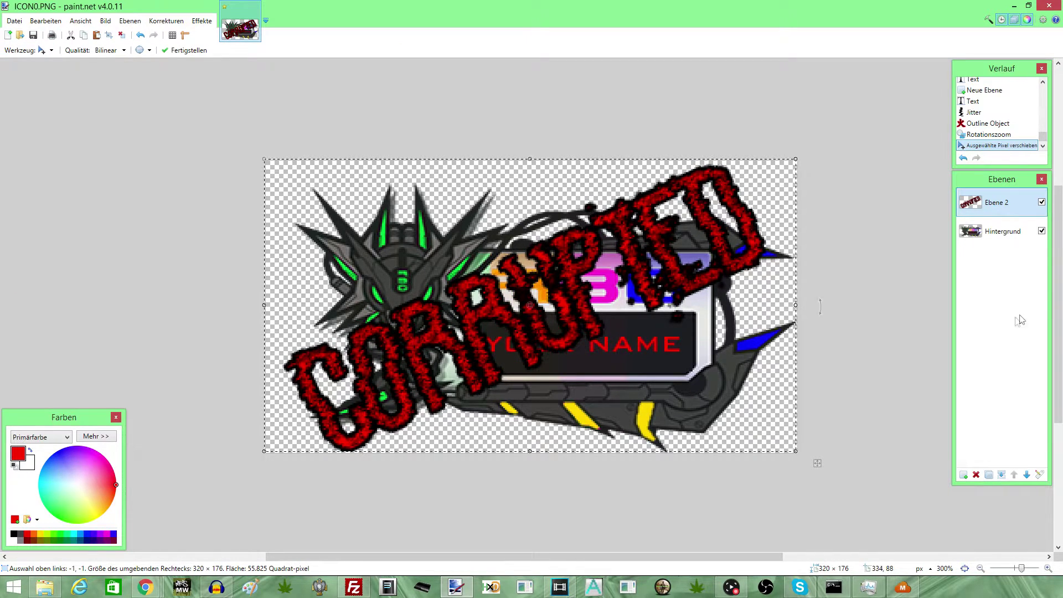
Step: Merge the CORRUPTED layer down into the background and apply the Jitter distortion effect to the combined image
click(1002, 474)
click(202, 20)
mouse_move(239, 150)
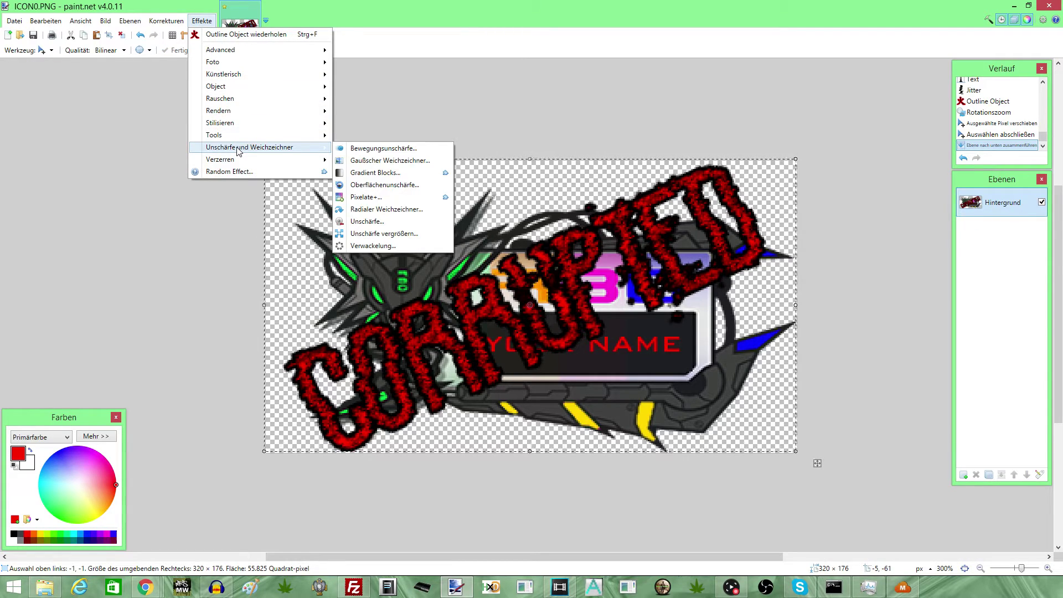
mouse_move(263, 164)
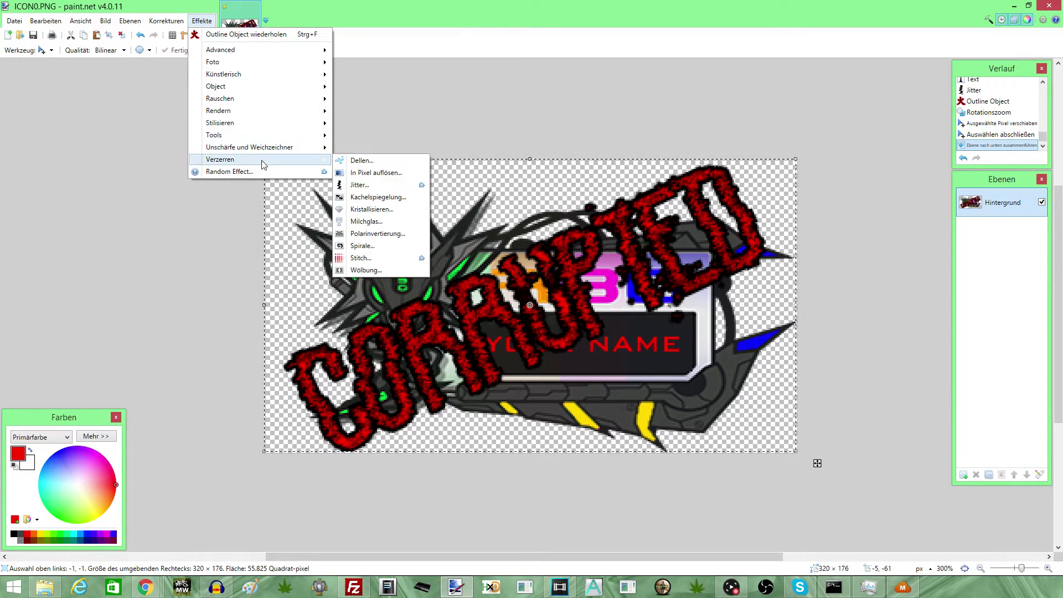
click(360, 184)
drag(473, 167, 117, 142)
click(252, 164)
click(252, 169)
click(200, 382)
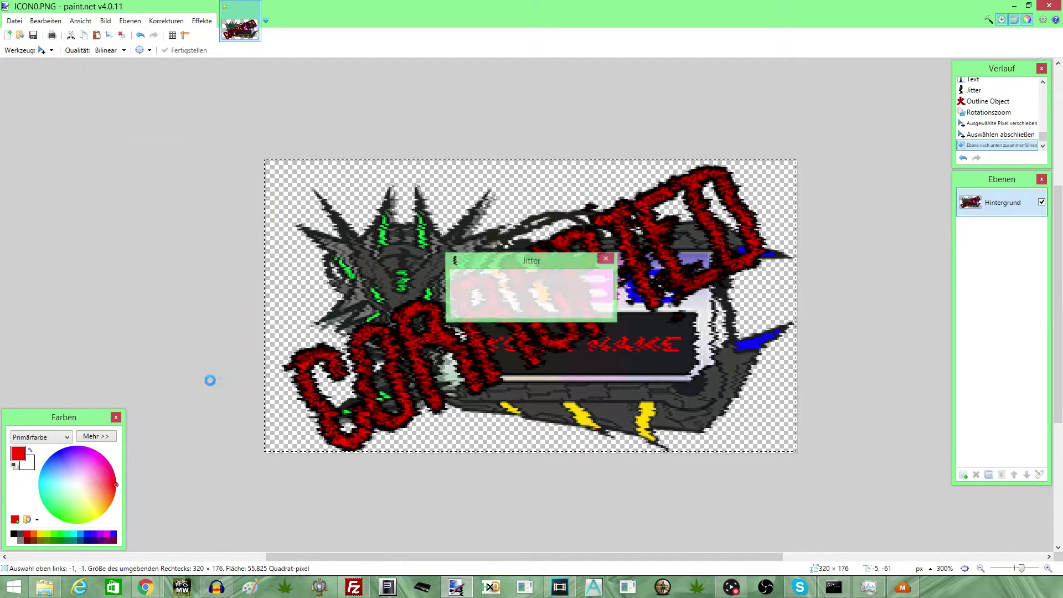
Step: Save the image as ICON0.PNG in the Tutorial folder with the default PNG settings
click(17, 21)
click(57, 114)
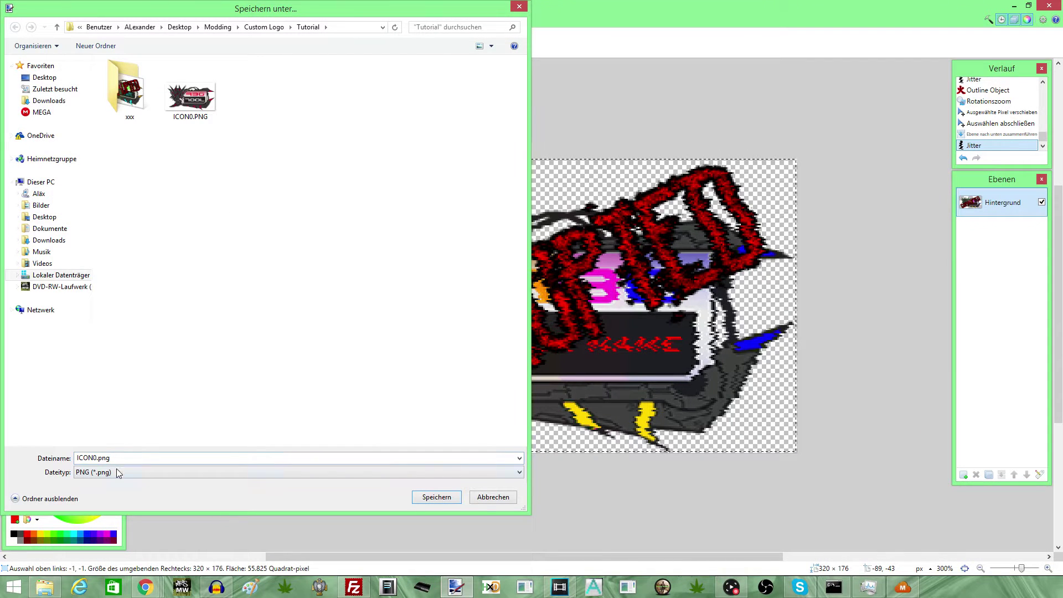
click(116, 472)
click(120, 458)
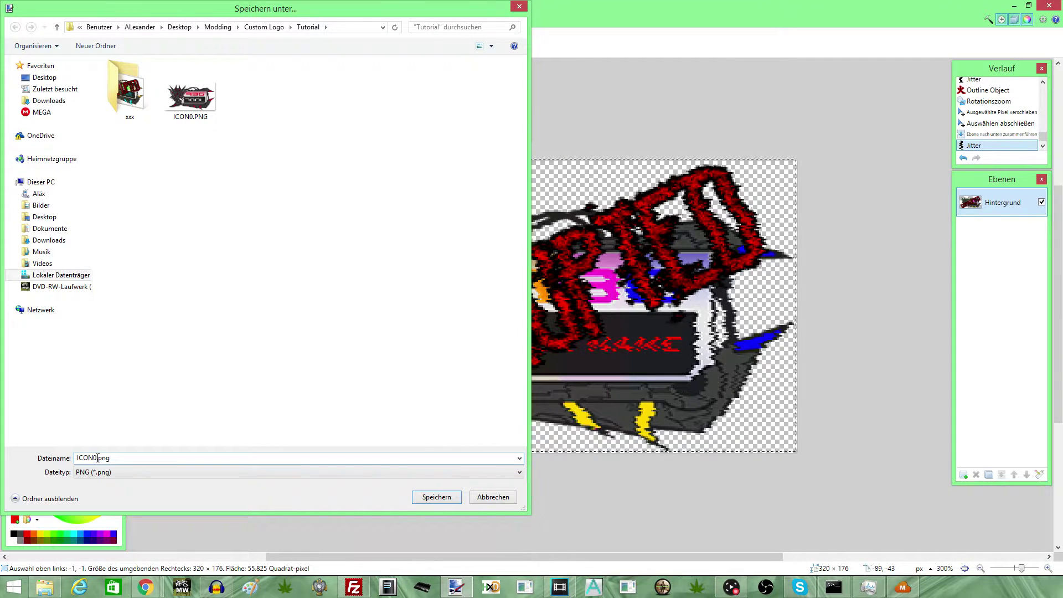
text(.PNG)
key(Return)
click(559, 293)
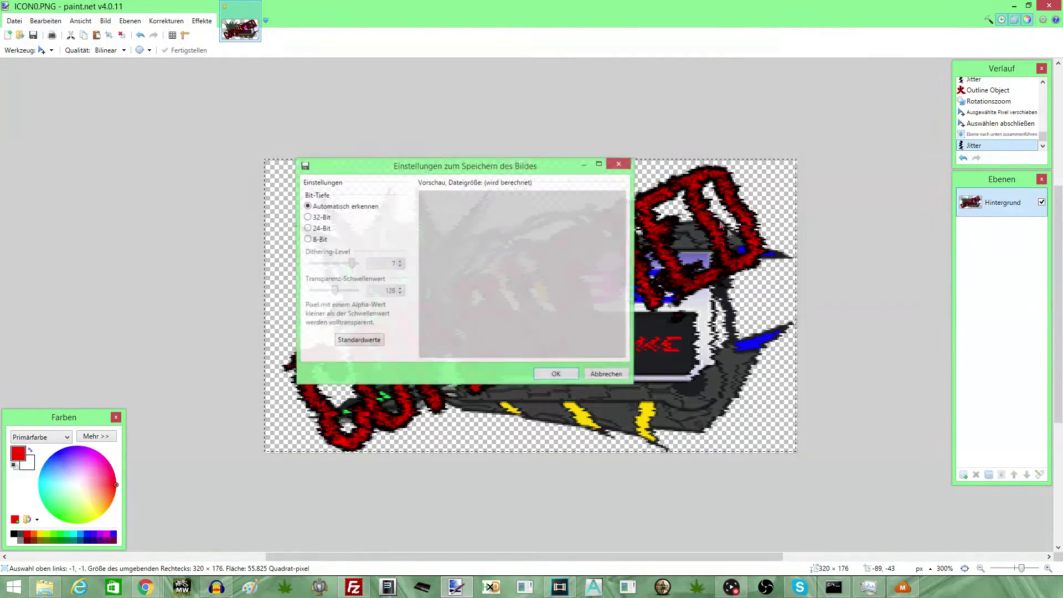
click(551, 373)
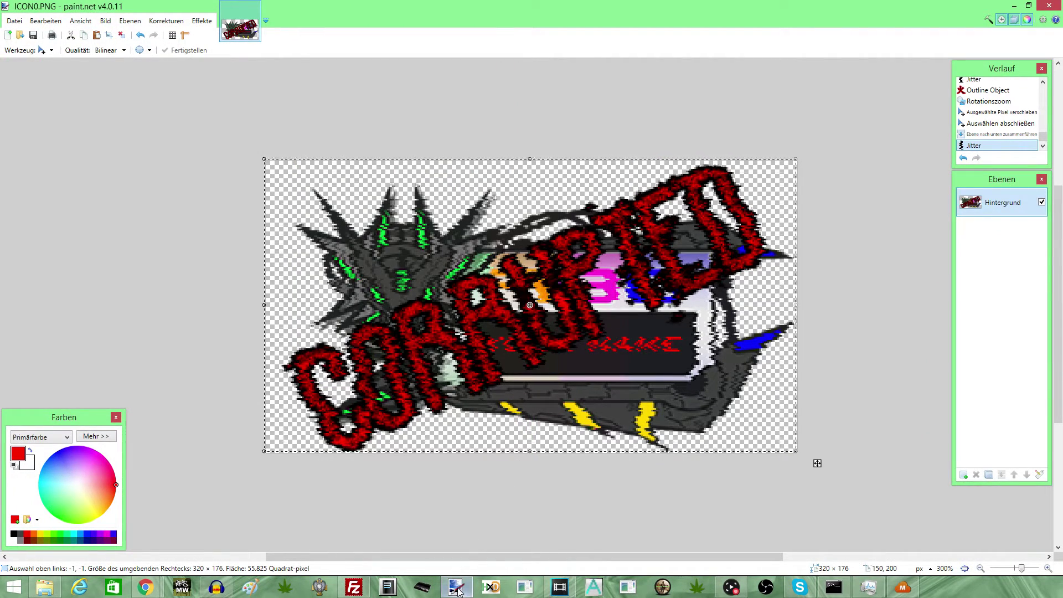
Step: Switch to File Explorer and preview the saved ICON0.PNG from the Tutorial folder in the photo viewer
click(45, 587)
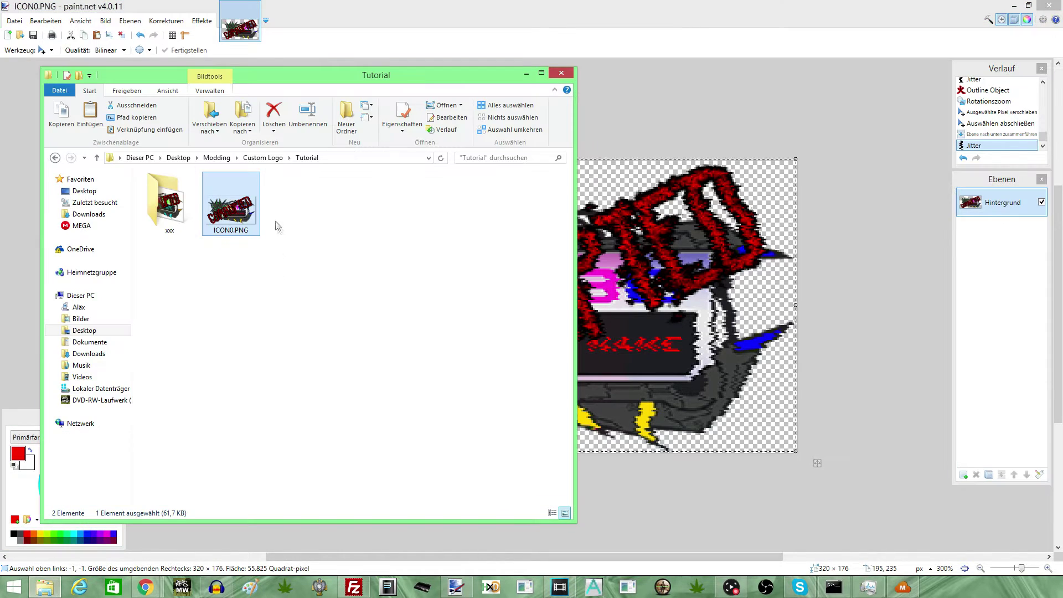
double_click(230, 199)
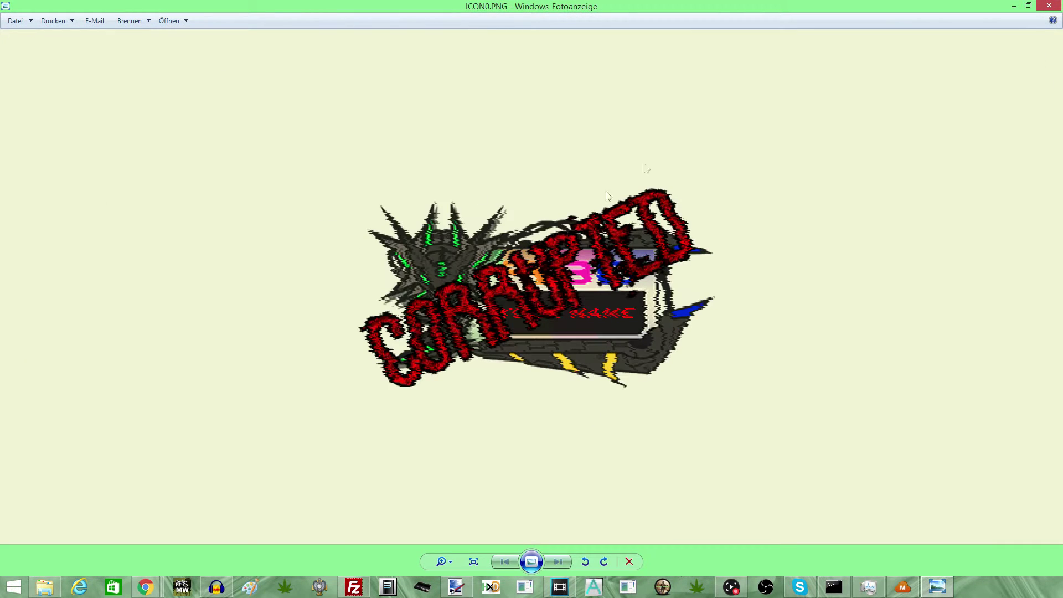
click(1048, 7)
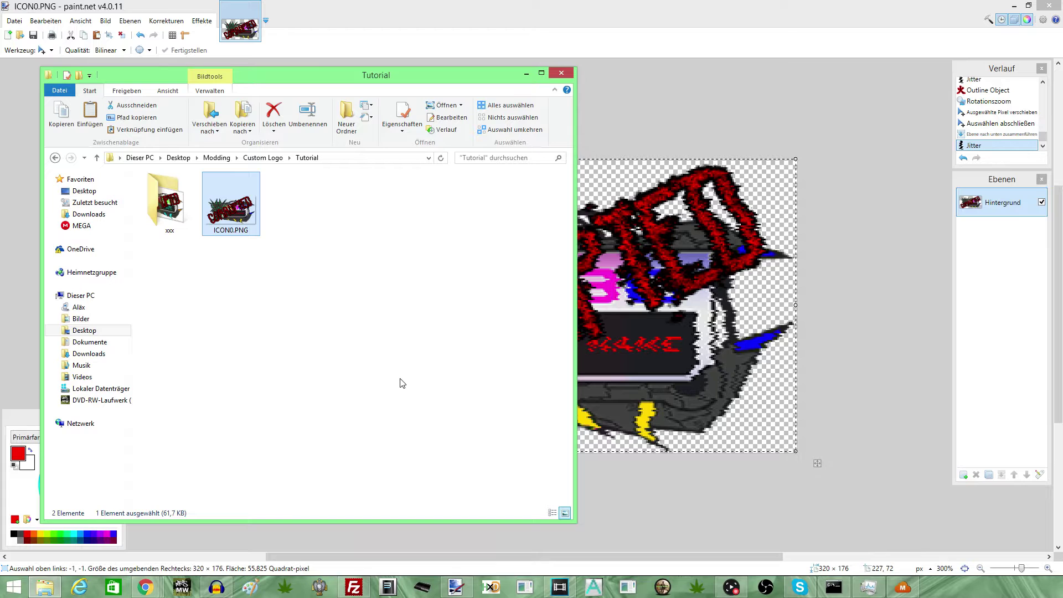
Step: Switch to FileZilla and upload ICON0.PNG to /dev_hdd0/game/RBGTLBOX2 on the PS3, overwriting the existing file
click(353, 587)
drag(236, 207, 685, 365)
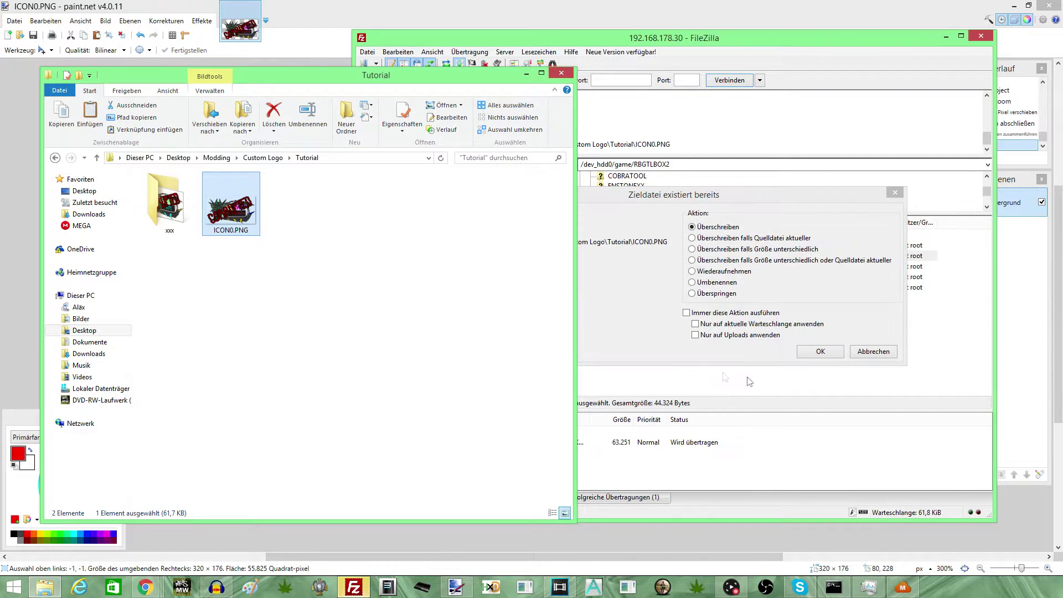
click(804, 352)
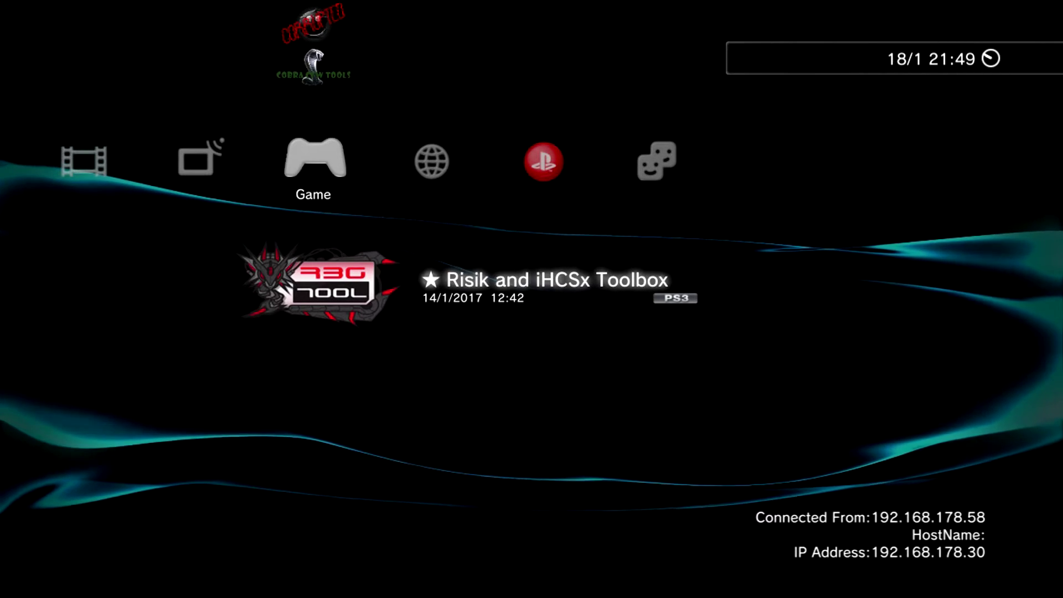
Step: On the PS3, start Risik and iHCSx Toolbox and quit it again to return to the XMB screen
key(F1)
key(Escape)
key(F1)
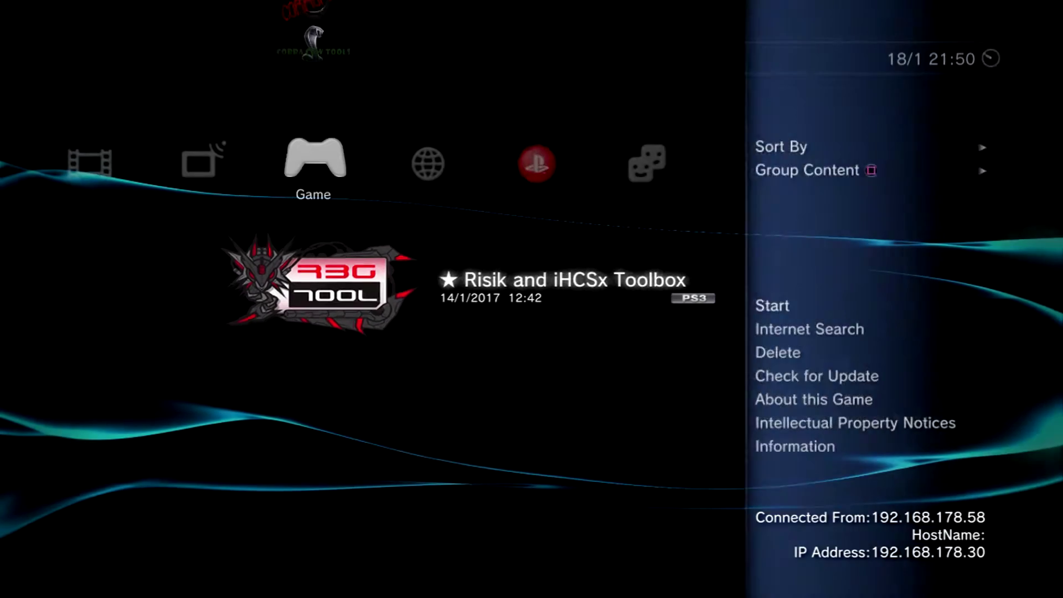
key(Return)
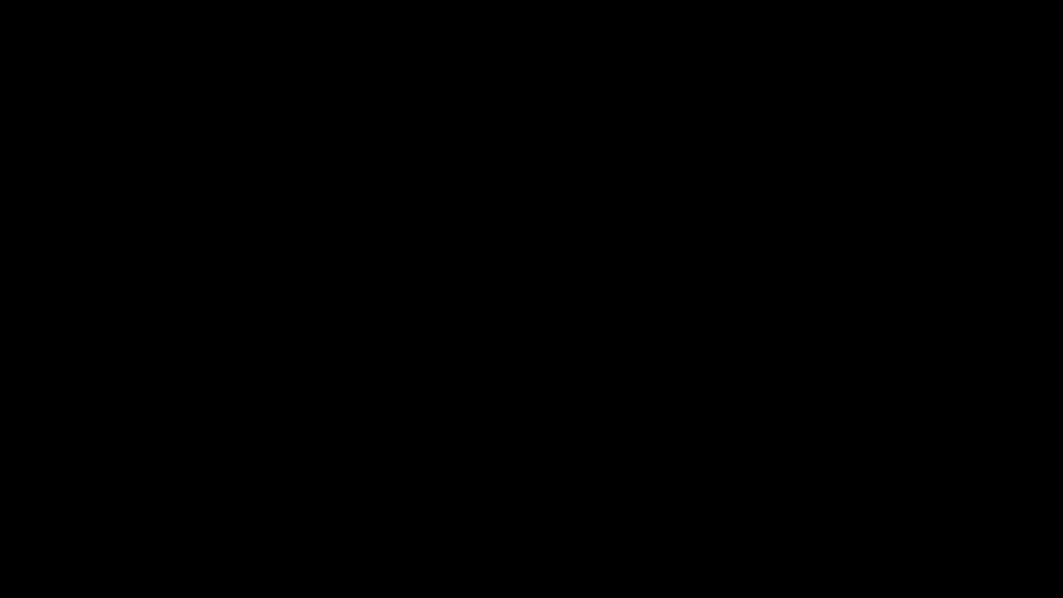
key(Down)
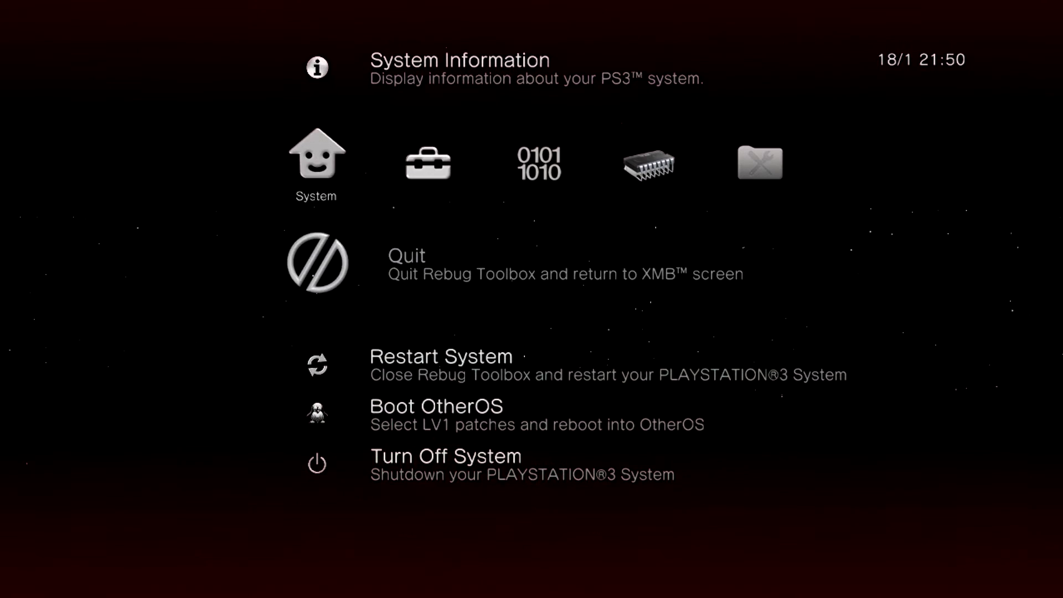
key(Return)
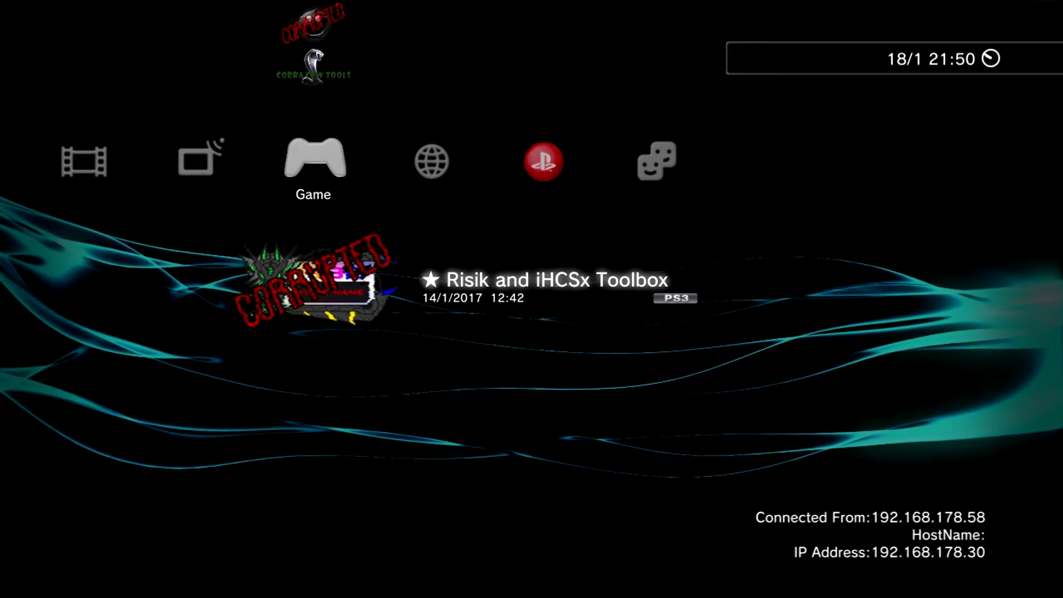
Step: Open the Information page of Risik and iHCSx Toolbox to examine its logo and details
key(F1)
key(Down)
key(Down)
key(Down)
key(Down)
key(Down)
key(Down)
key(Down)
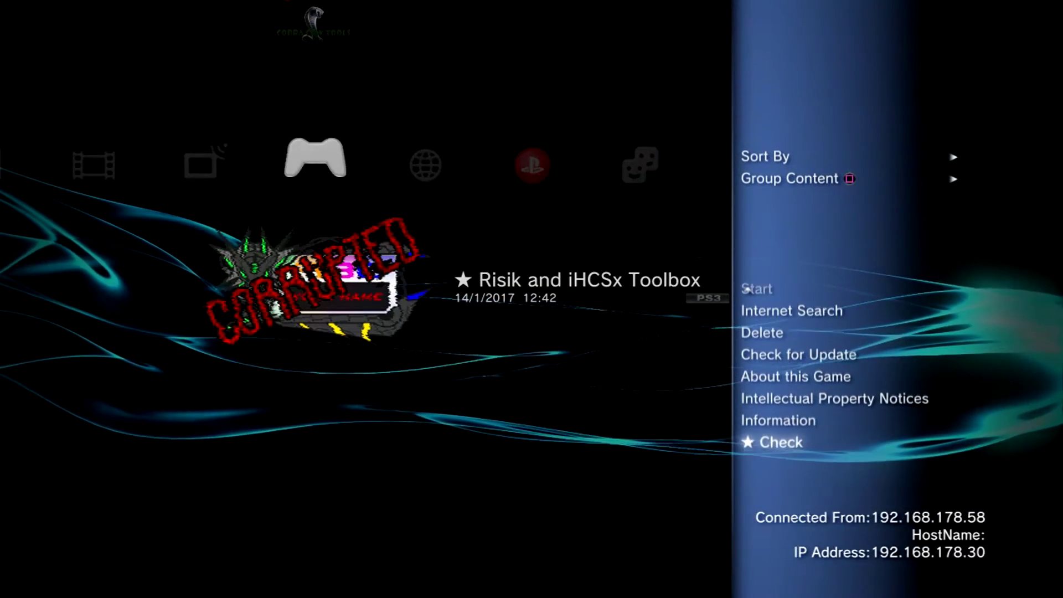
key(Up)
key(Return)
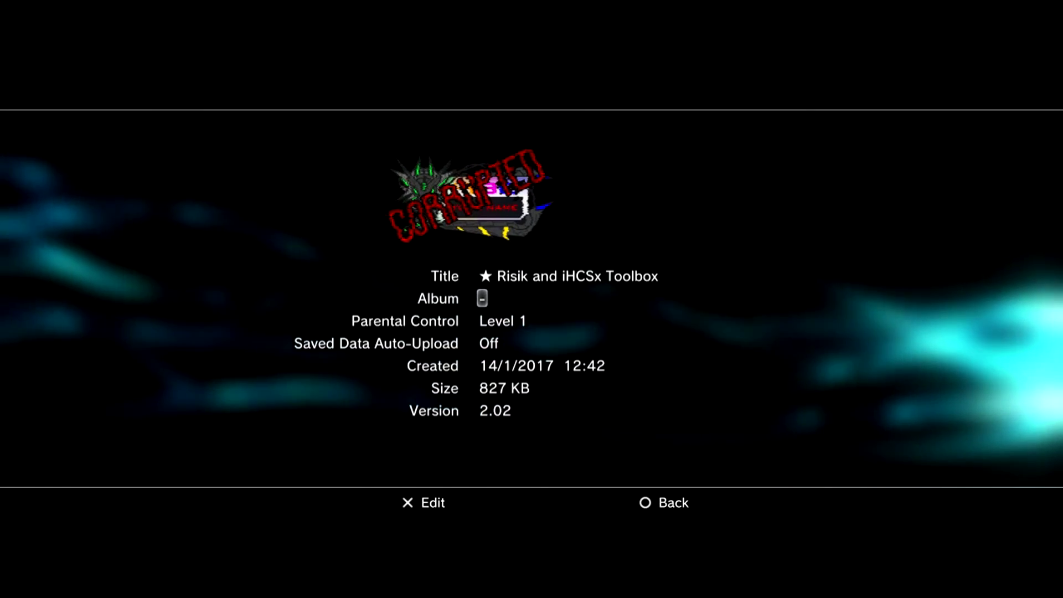
Step: Leave the Information page, view the mmCM entry in the Game column and return to the Toolbox entry
key(Escape)
key(Up)
key(Up)
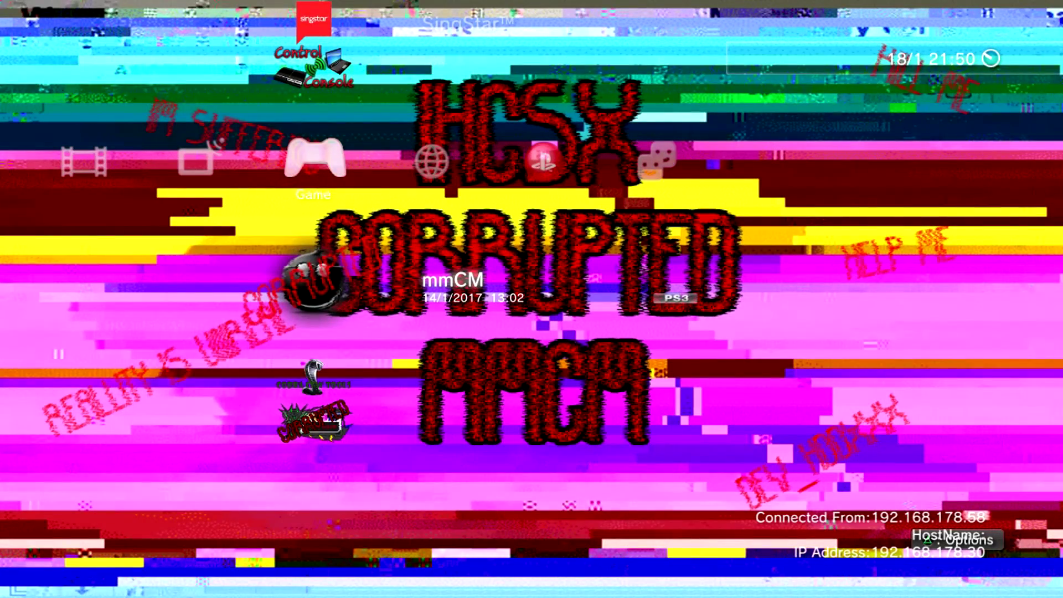
key(Down)
key(Down)
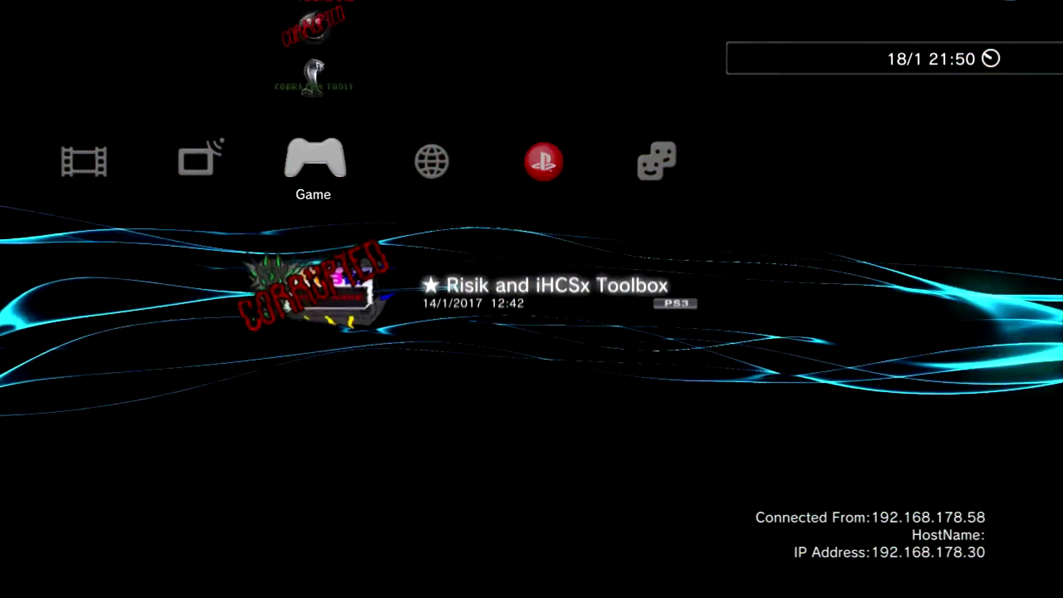
key(Return)
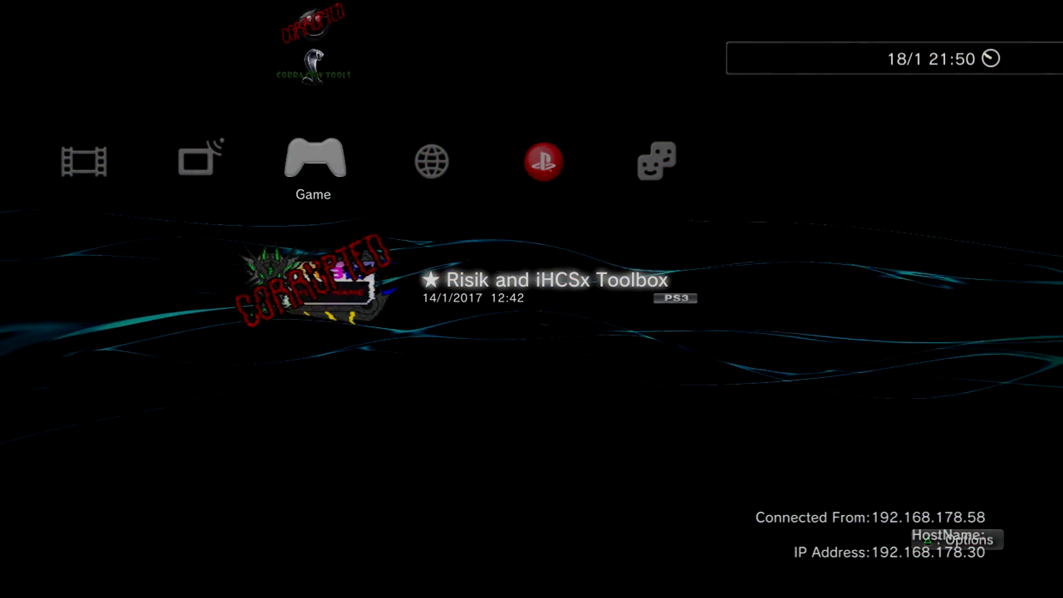